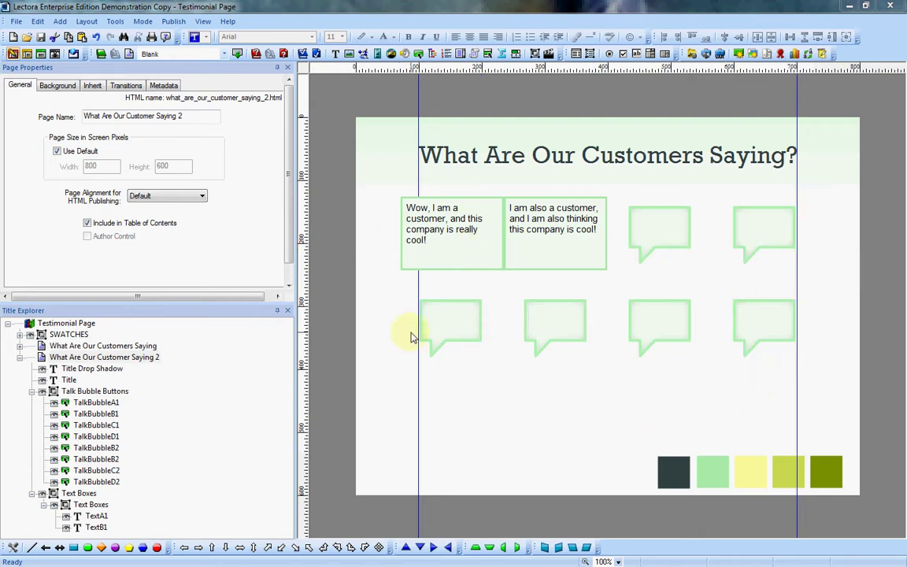
# Examine the buttons in the Talk Bubble Buttons group one by one to match each name to its bubble on the page
pyautogui.click(101, 392)
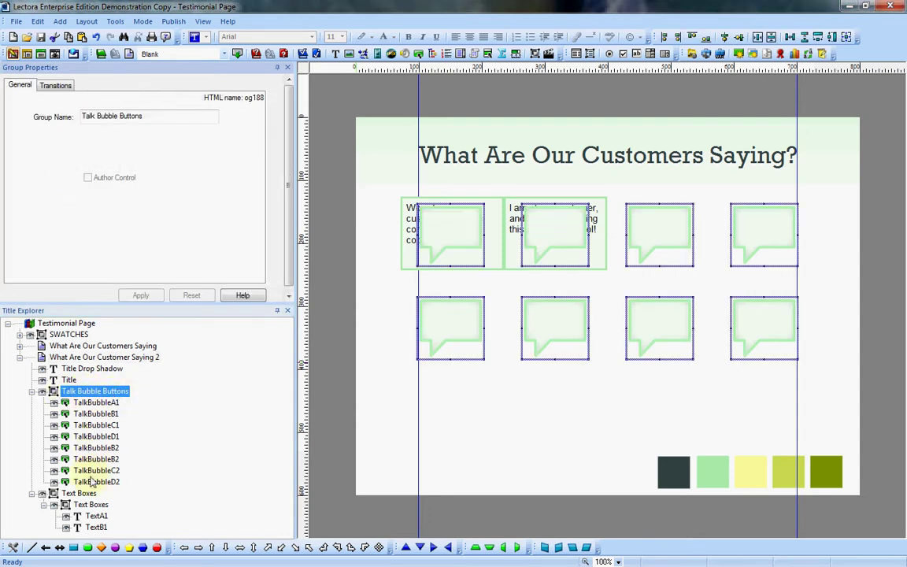
pyautogui.click(91, 403)
pyautogui.click(95, 425)
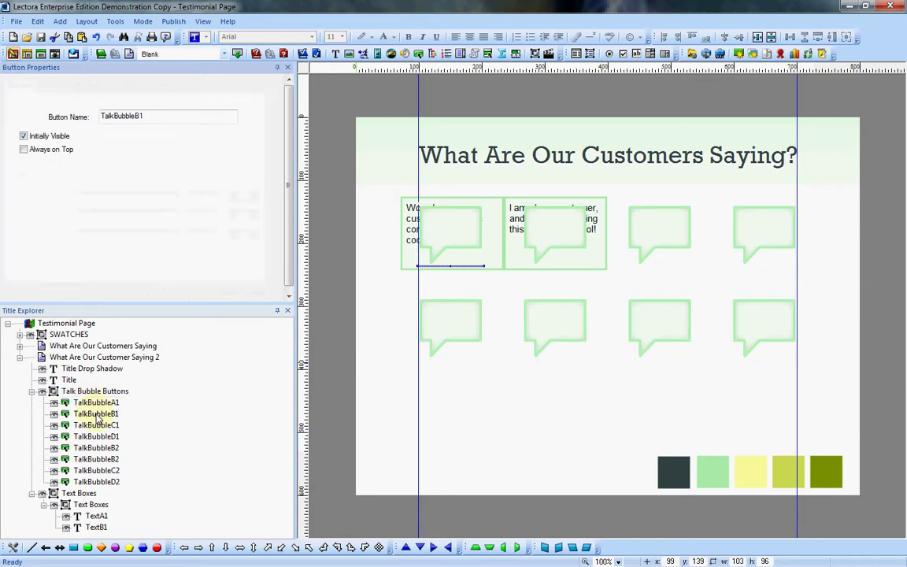
pyautogui.click(95, 448)
pyautogui.press('Up')
pyautogui.press('Down')
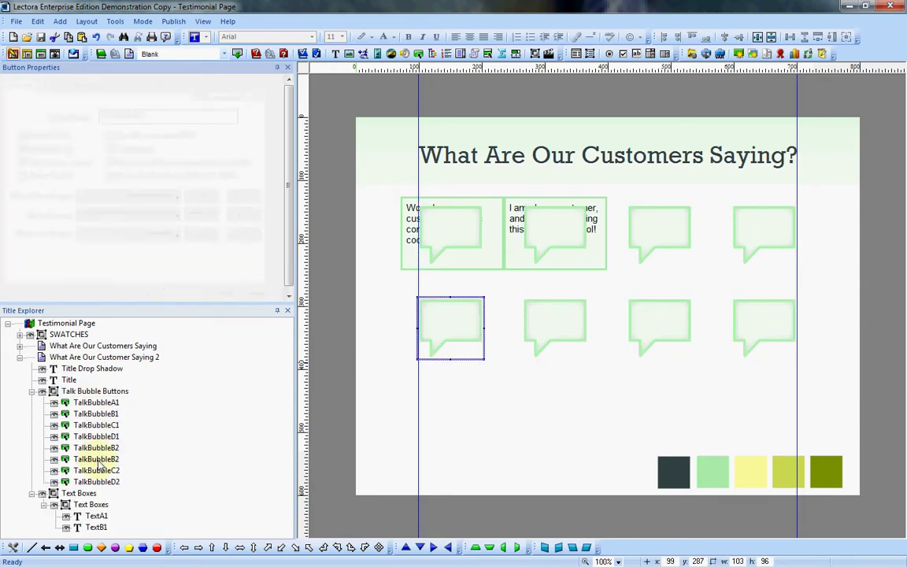
pyautogui.press('Down')
pyautogui.press('Down')
pyautogui.press('Down')
pyautogui.click(99, 403)
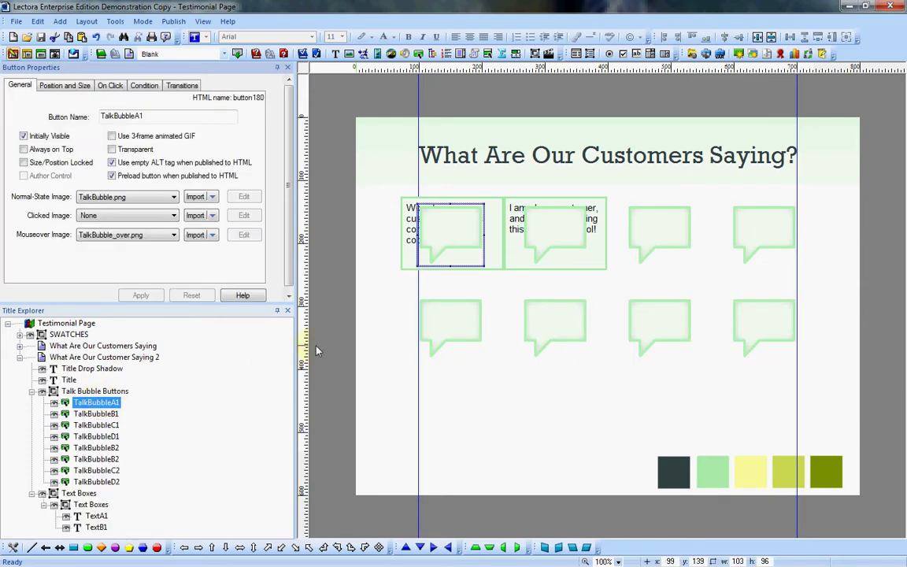
pyautogui.press('Down')
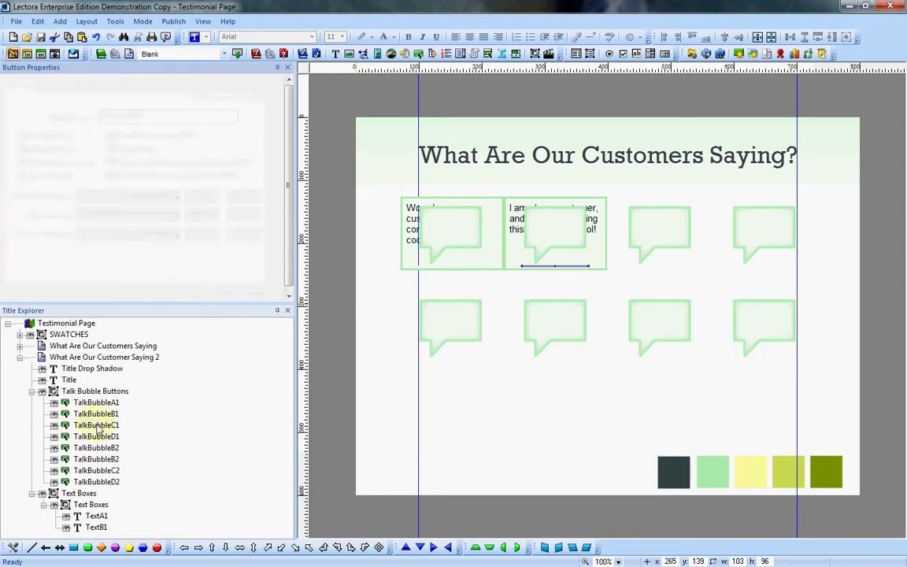
pyautogui.press('Down')
pyautogui.press('Down')
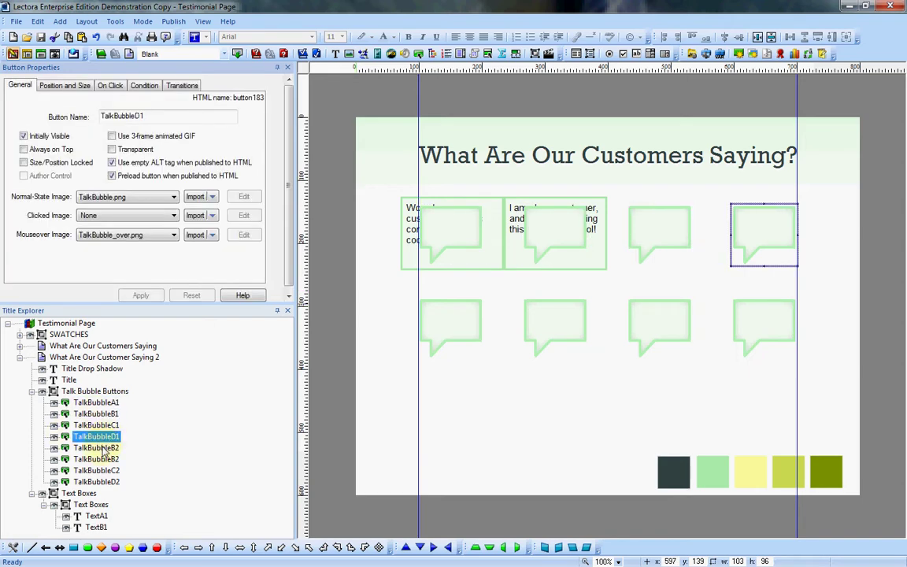
pyautogui.press('Down')
pyautogui.press('Down')
# Check the names of the first two talk bubbles in each row directly on the page
pyautogui.click(447, 222)
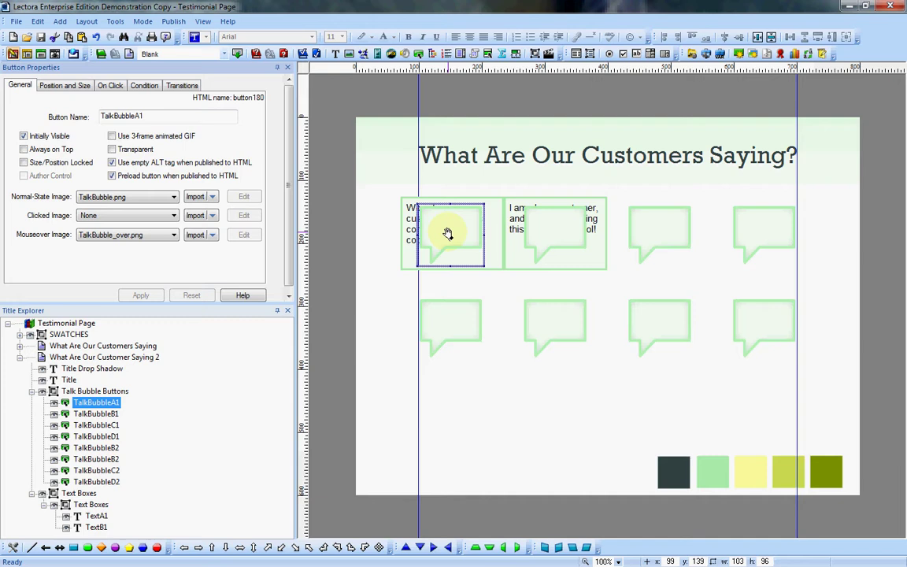
pyautogui.click(548, 234)
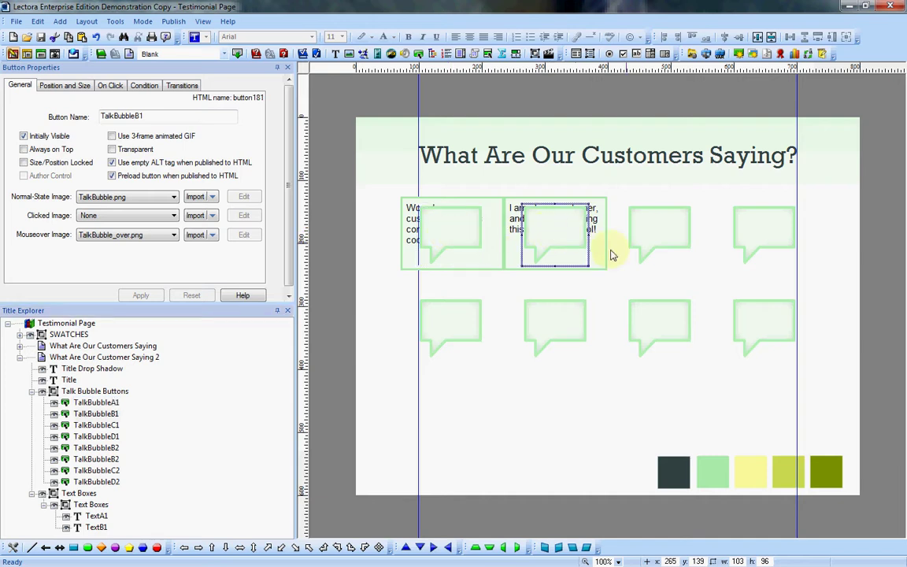
pyautogui.click(469, 320)
pyautogui.click(567, 321)
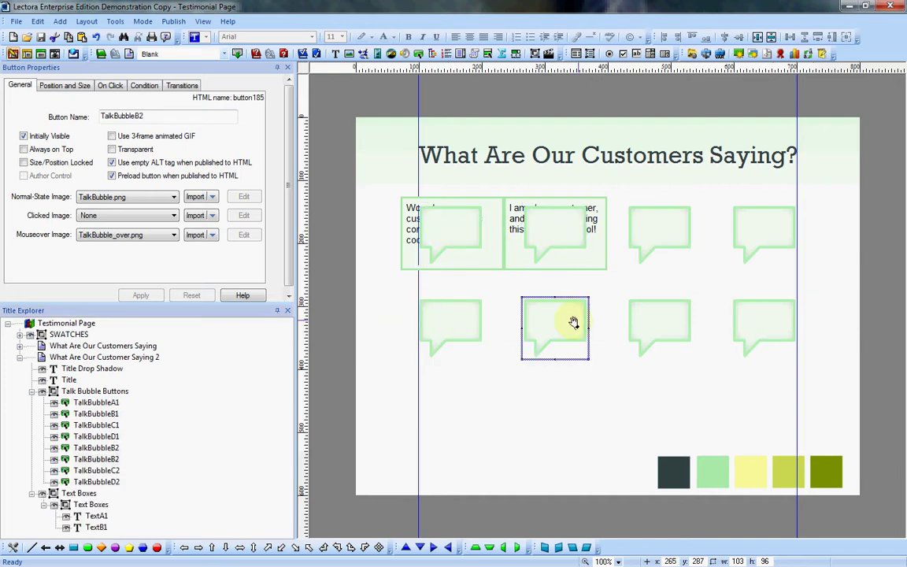
pyautogui.click(323, 368)
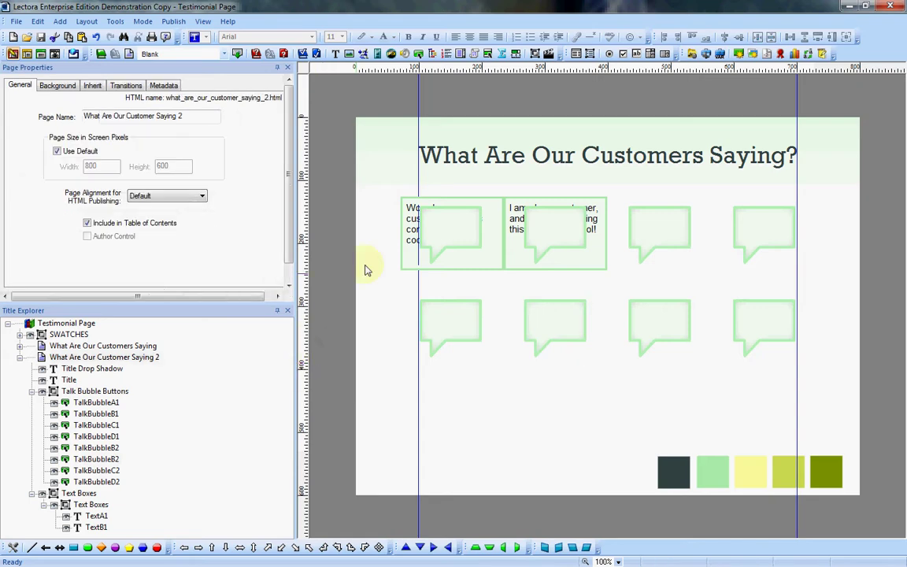
# Inspect the TextA1 and TextB1 text boxes and the properties they use
pyautogui.click(445, 219)
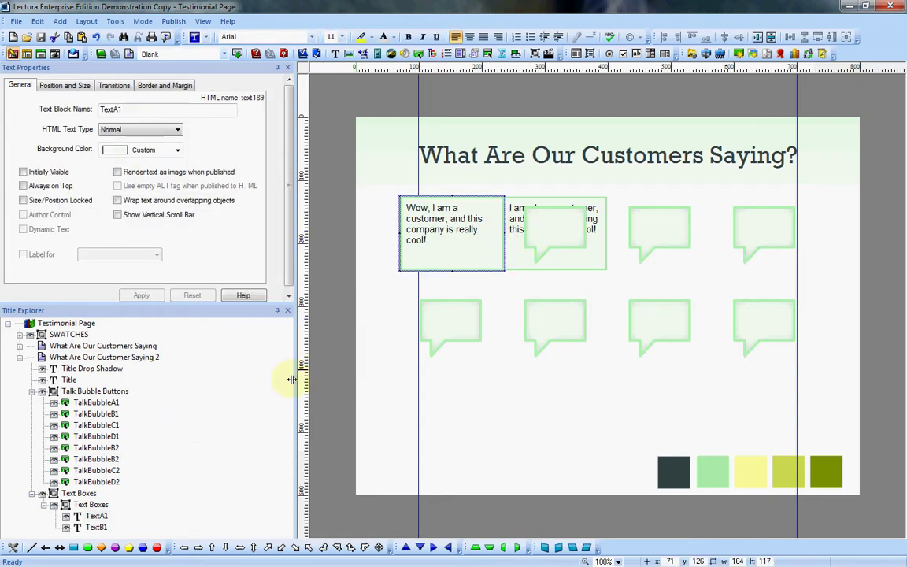
pyautogui.click(96, 527)
pyautogui.click(285, 352)
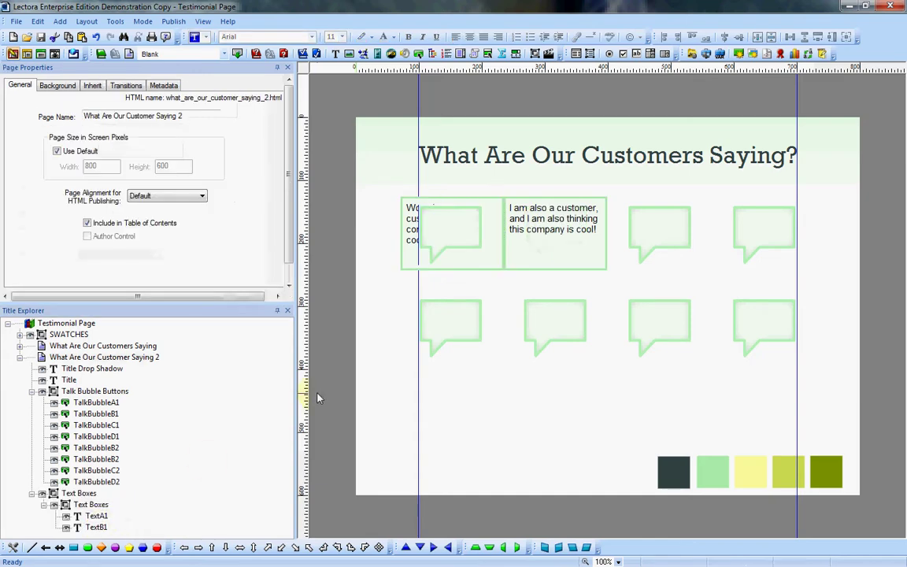
pyautogui.click(491, 247)
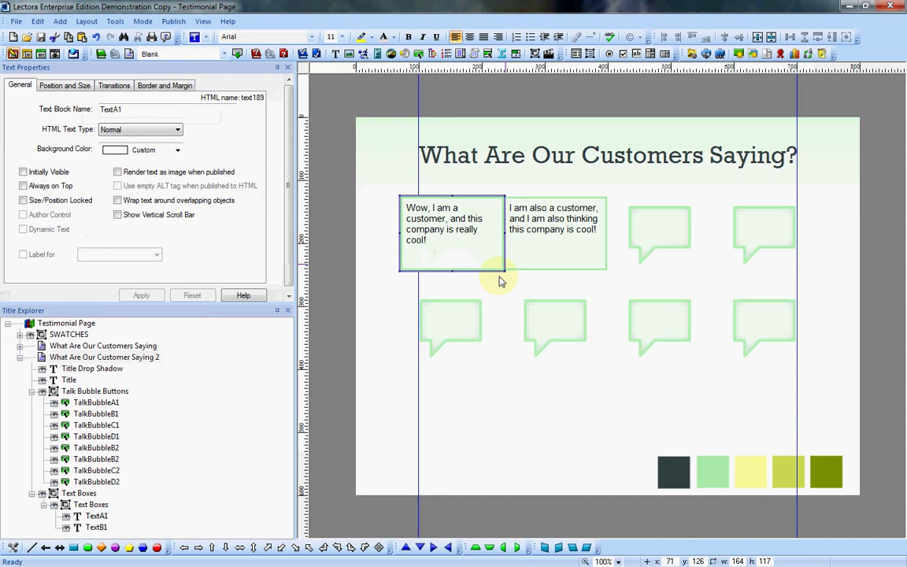
pyautogui.click(361, 344)
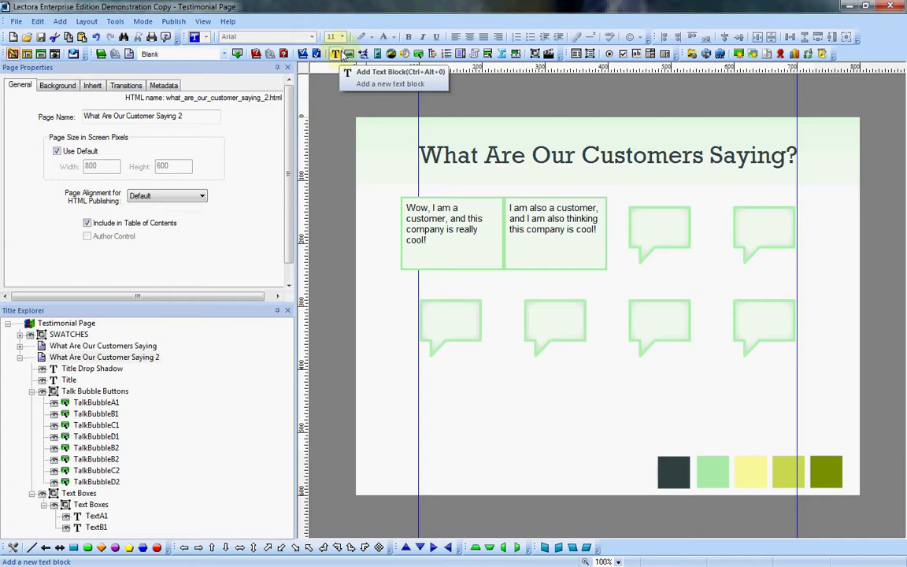
# Add a text block over the lower row of talk bubbles and enter "This is text." in it
pyautogui.click(341, 54)
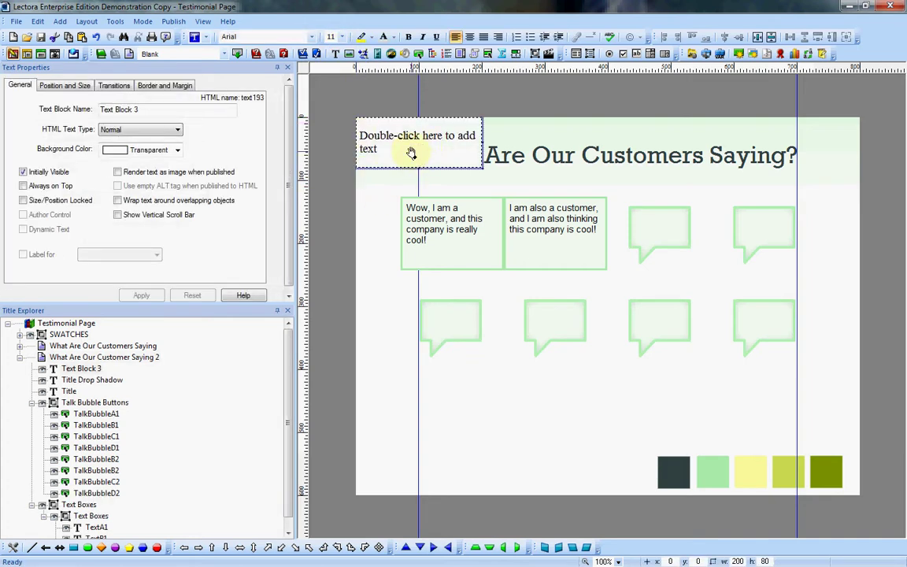
pyautogui.moveTo(411, 153); pyautogui.dragTo(500, 349)
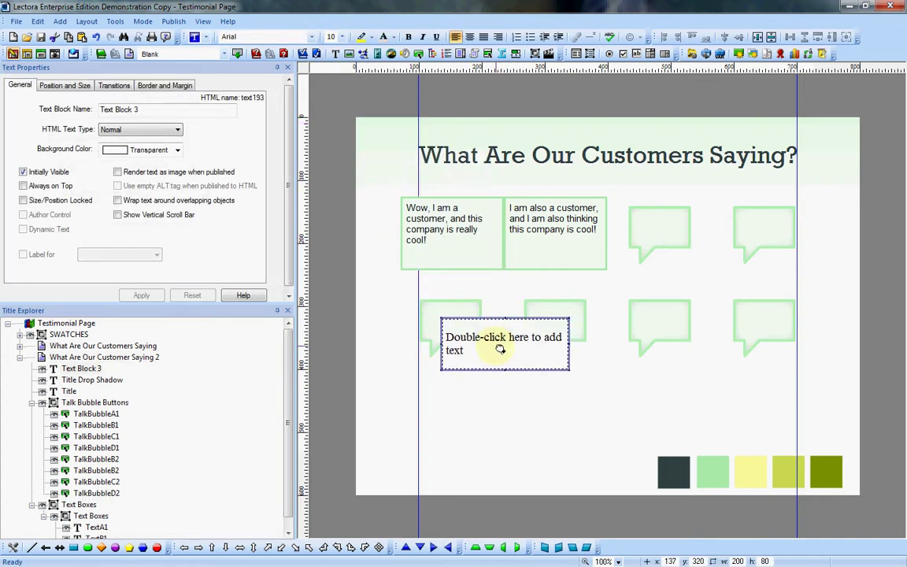
pyautogui.doubleClick(500, 349)
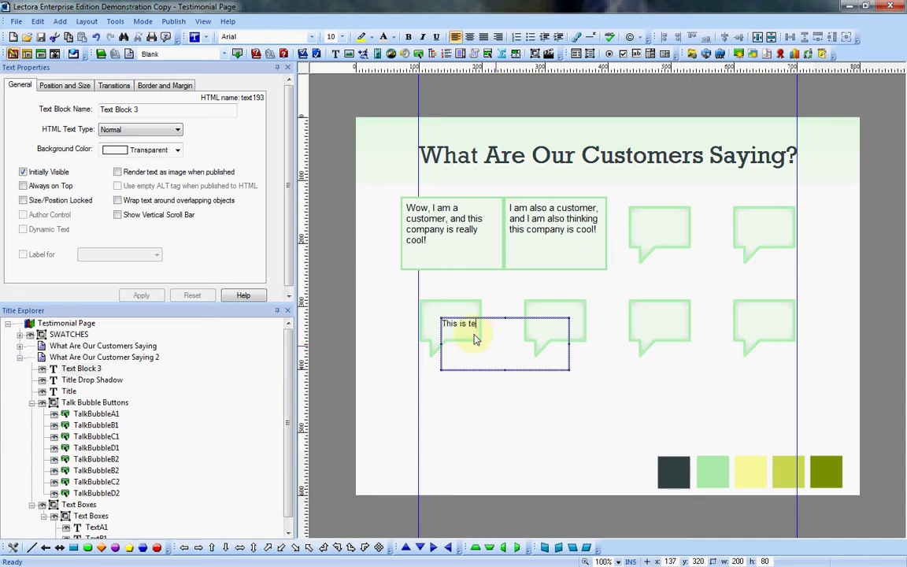
pyautogui.click(337, 340)
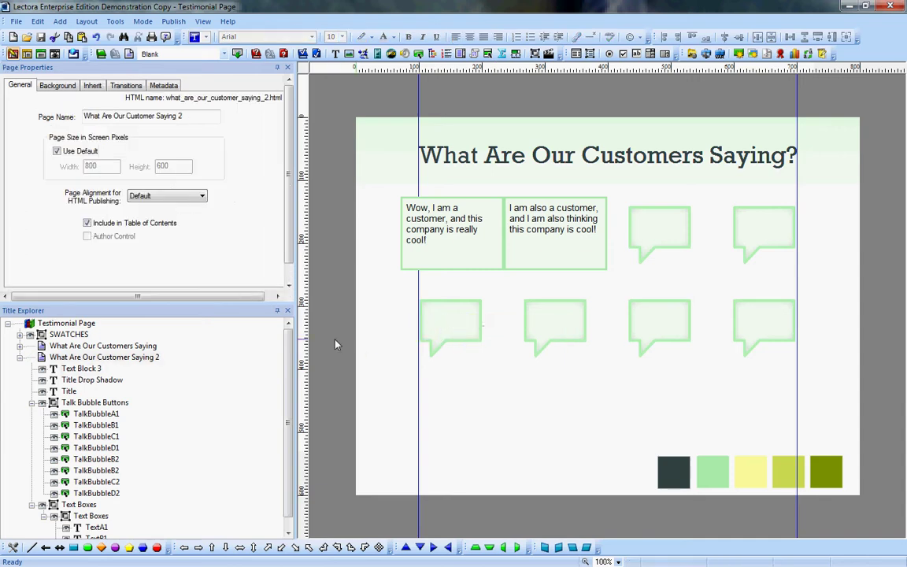
# Move the new text block up slightly to about x 136, y 268 and set its background colour by sampling a talk bubble's pale fill
pyautogui.click(500, 336)
pyautogui.moveTo(500, 337); pyautogui.dragTo(499, 303)
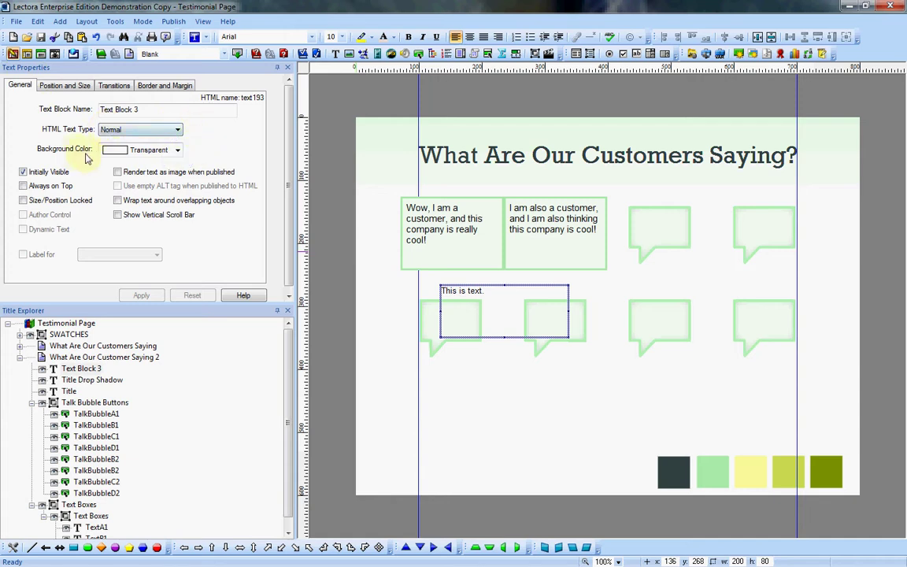
pyautogui.click(178, 151)
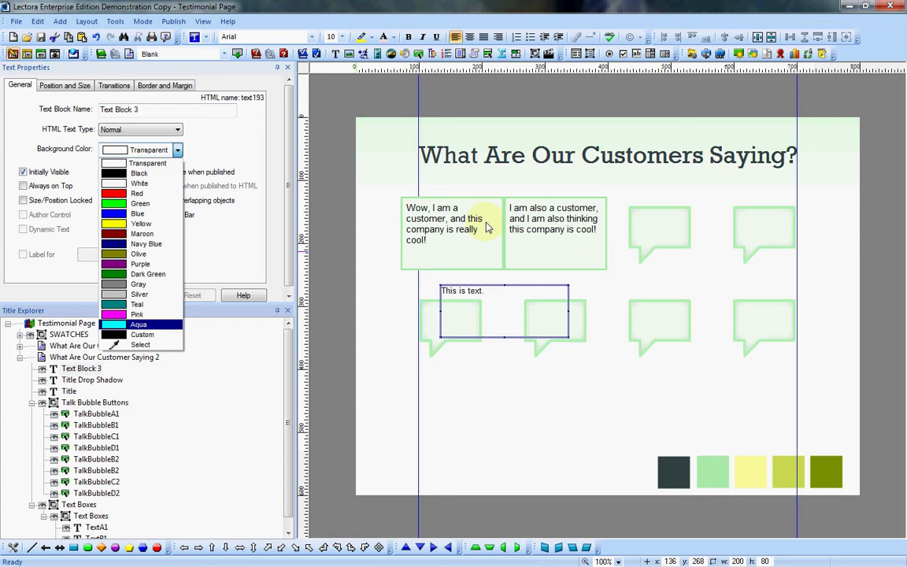
pyautogui.click(140, 345)
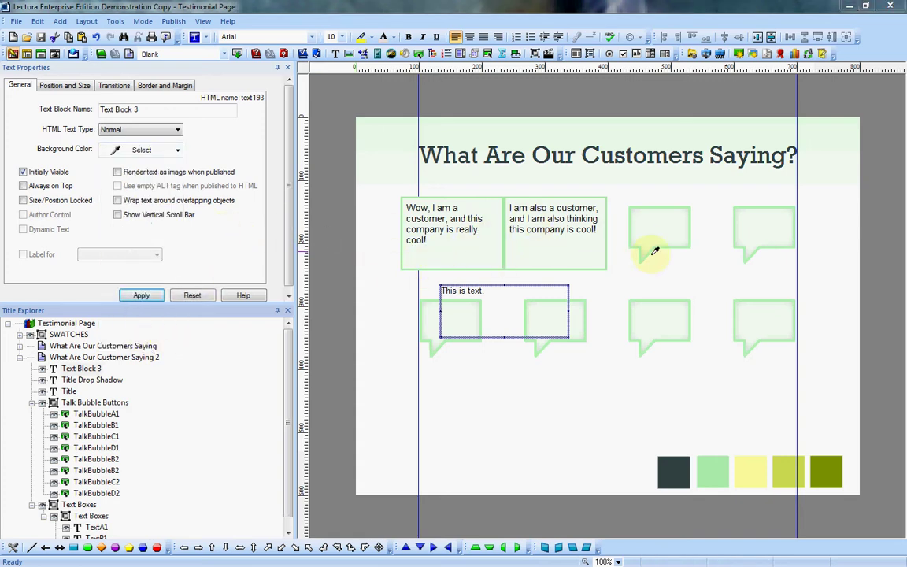
pyautogui.click(664, 317)
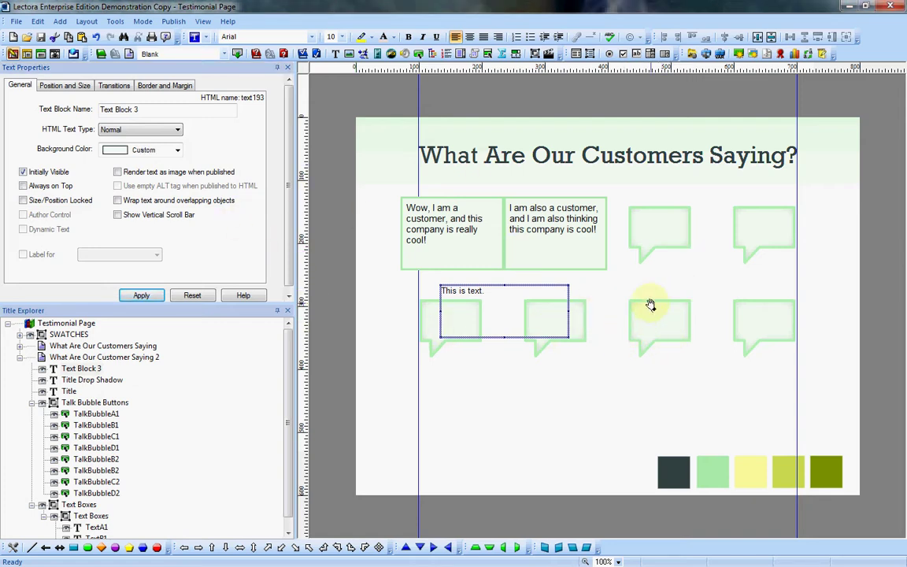
pyautogui.click(141, 296)
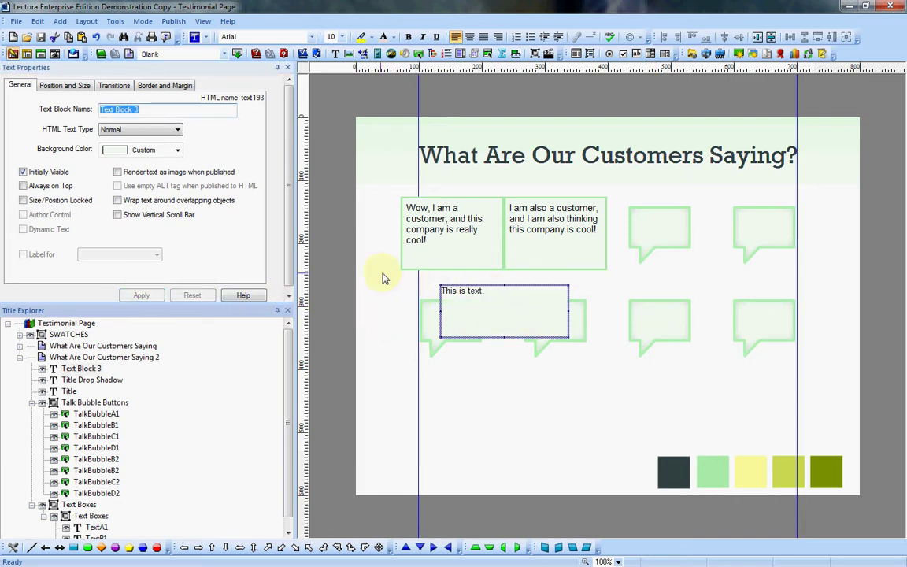
# Give the text block a 3-pixel border sampled from the light green swatch and a 6-pixel margin
pyautogui.click(153, 85)
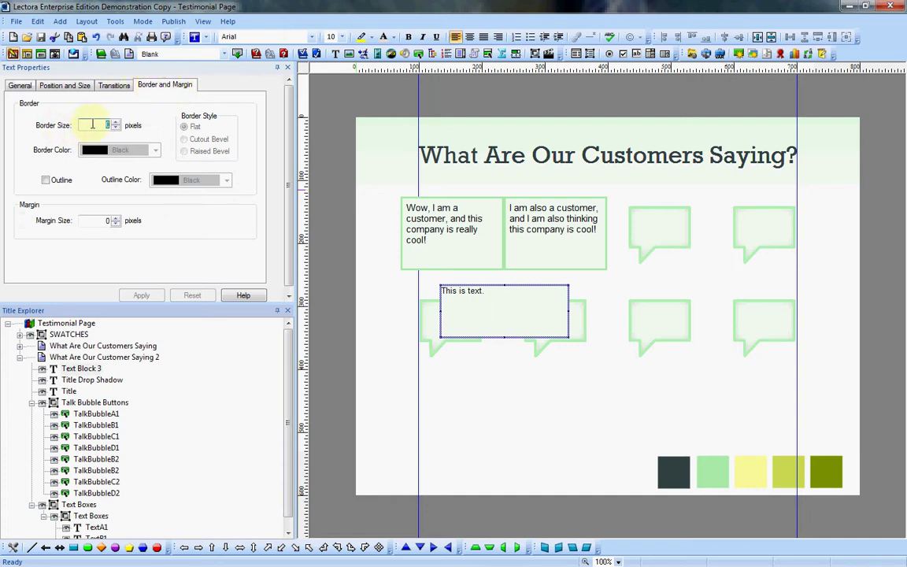
pyautogui.write('3')
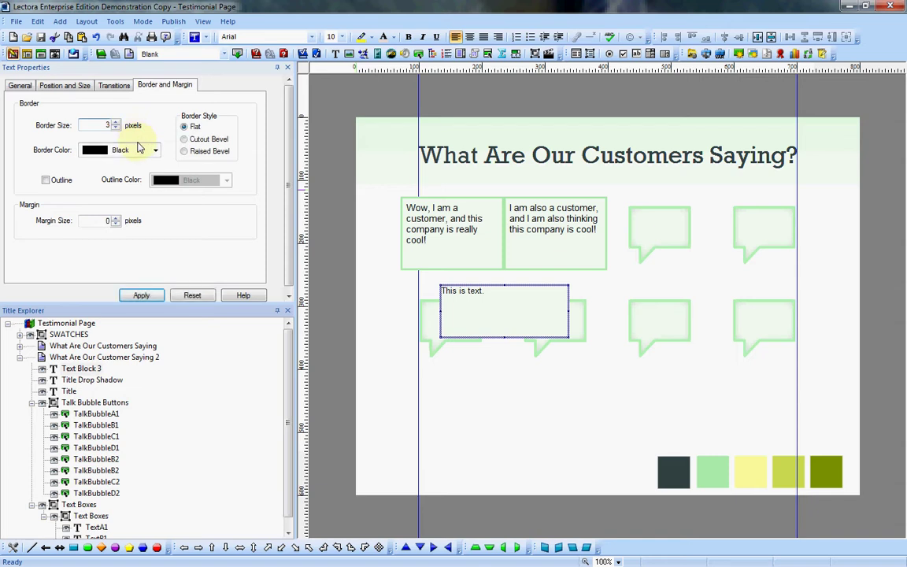
pyautogui.click(156, 151)
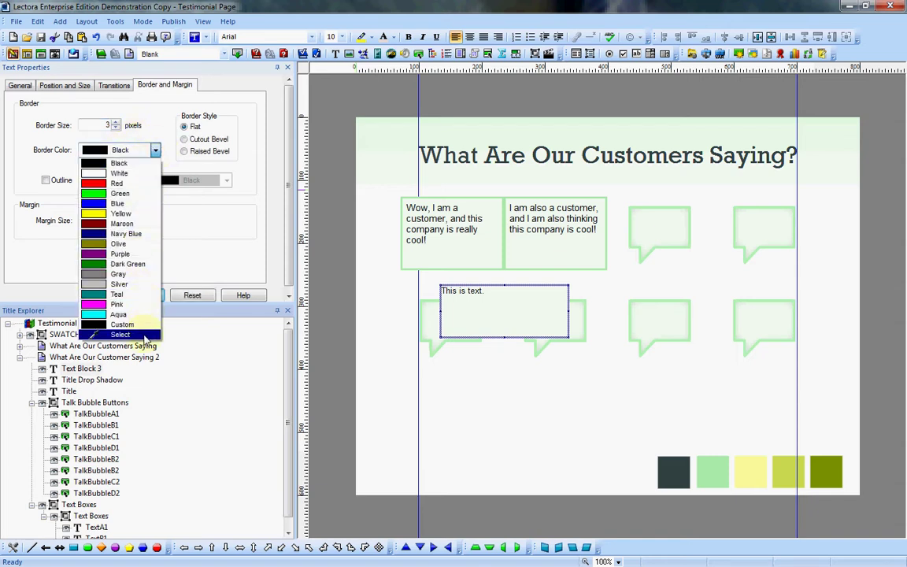
pyautogui.click(121, 335)
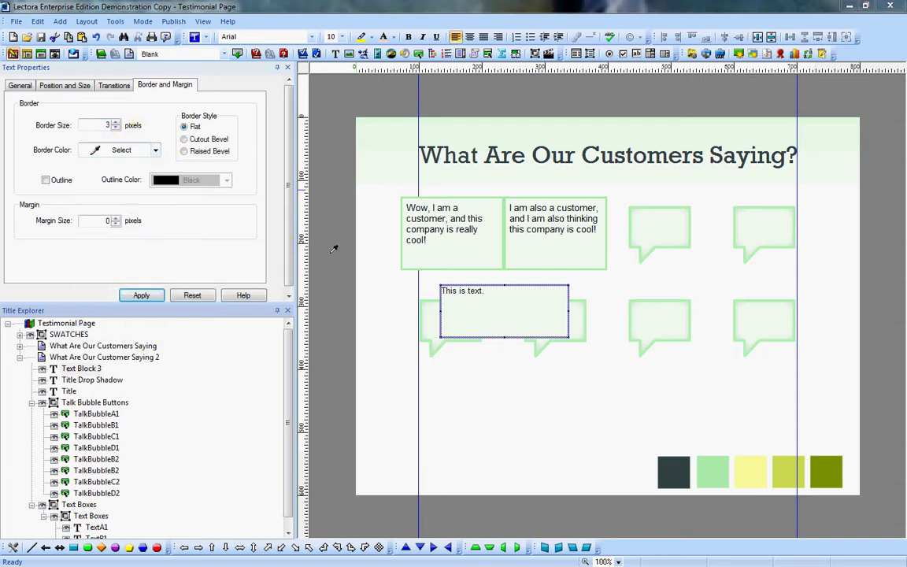
pyautogui.click(716, 468)
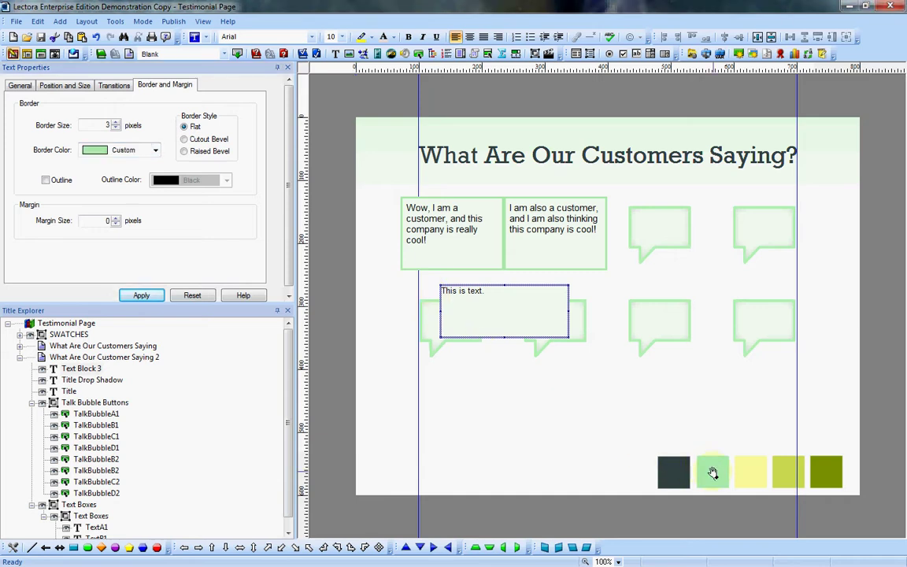
pyautogui.doubleClick(106, 221)
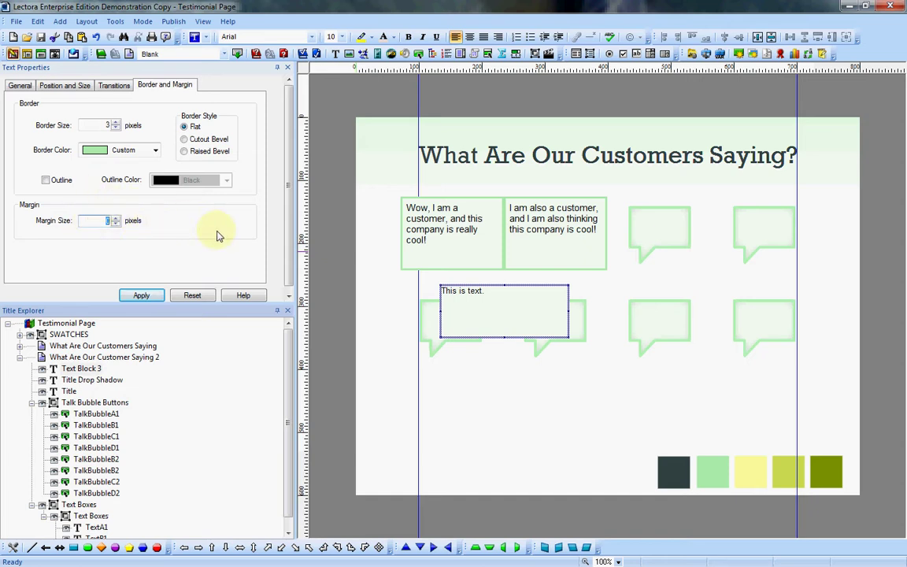
pyautogui.write('6')
pyautogui.click(142, 296)
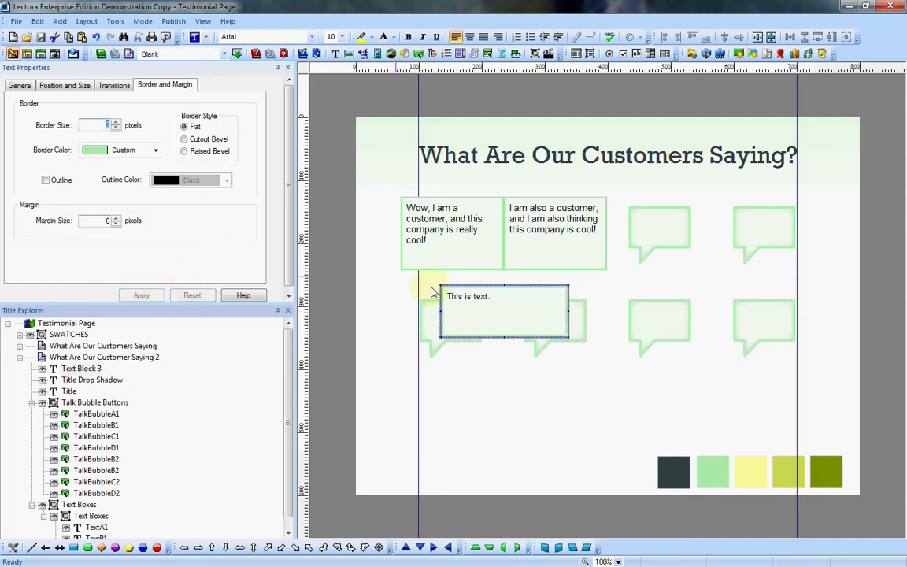
# Move the text block below the lower row of talk bubbles, to about x 130, y 399
pyautogui.click(612, 401)
pyautogui.moveTo(514, 308); pyautogui.dragTo(503, 397)
pyautogui.click(315, 328)
# Set the text block's font size to 11 and resize the block to about 153 by 98 pixels
pyautogui.click(486, 390)
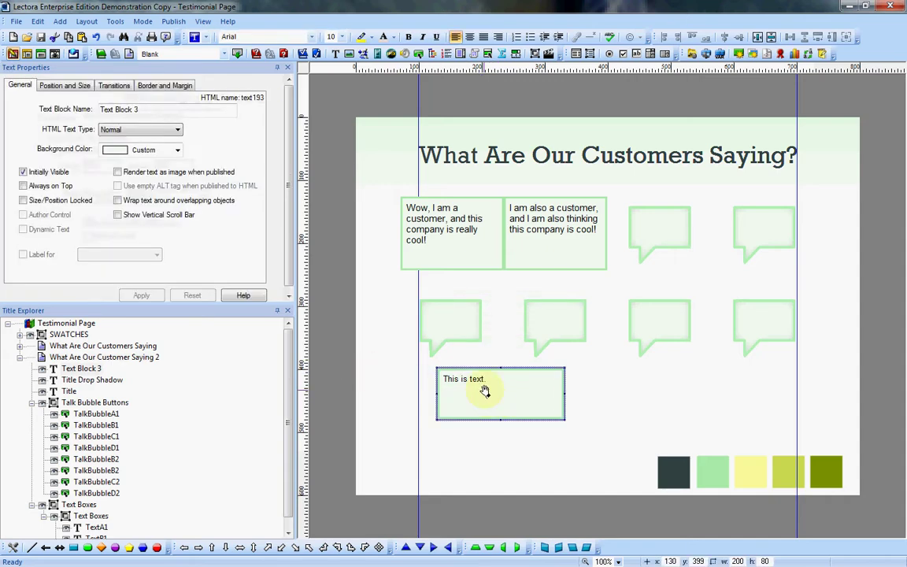
pyautogui.click(342, 37)
pyautogui.click(331, 73)
pyautogui.moveTo(565, 419); pyautogui.dragTo(533, 429)
pyautogui.click(329, 333)
# Move the "This is text." block up over the lower talk bubbles and delete it from the page
pyautogui.moveTo(483, 409); pyautogui.dragTo(492, 365)
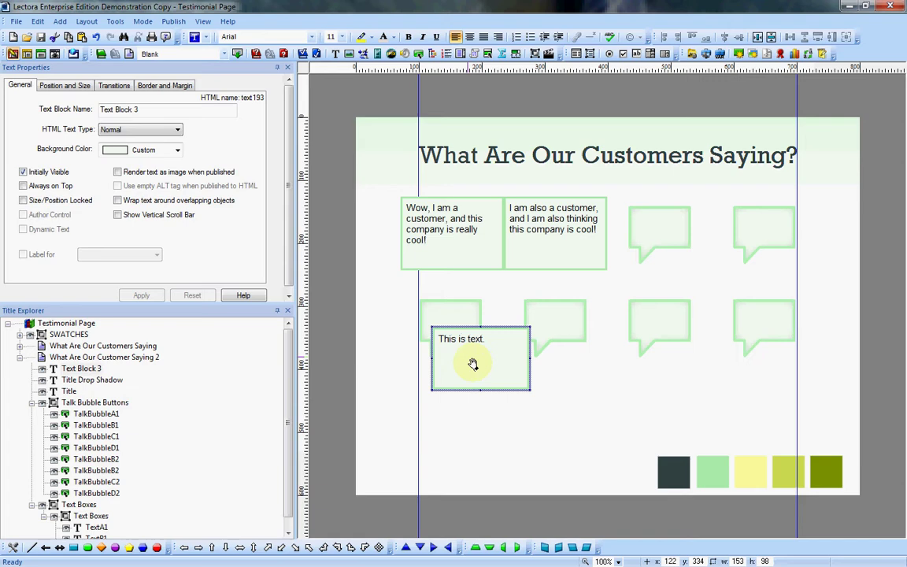
pyautogui.press('Delete')
pyautogui.click(305, 256)
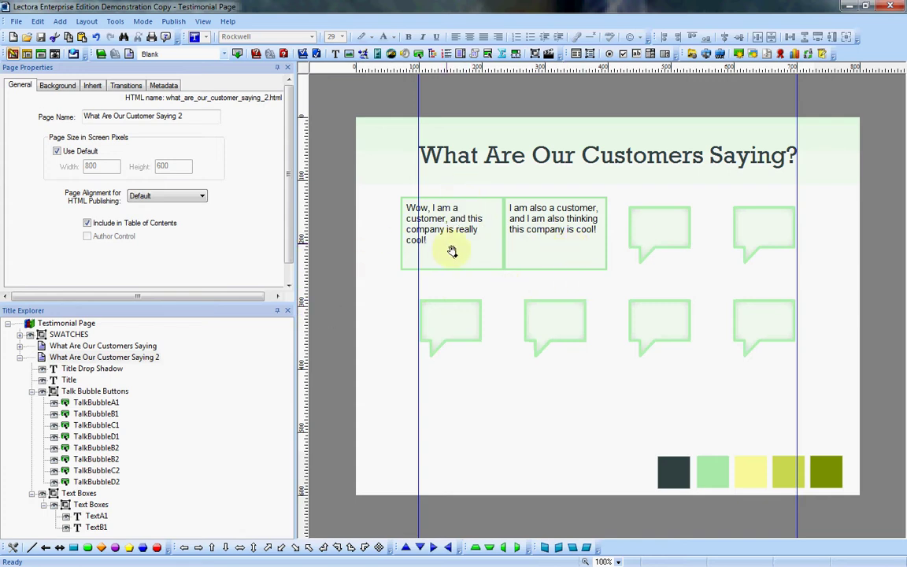
# Inspect the properties of the TextA1 text box and preview the page
pyautogui.click(438, 230)
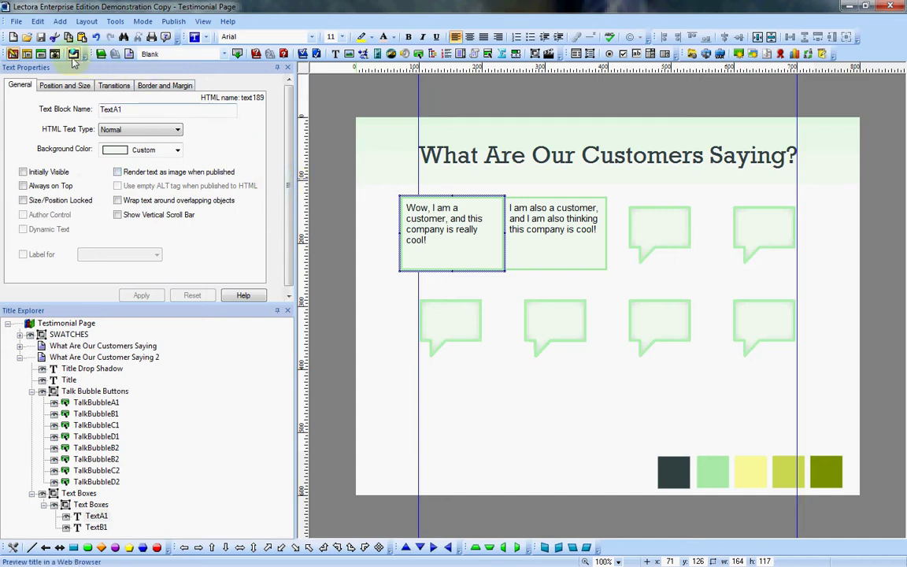
pyautogui.click(41, 54)
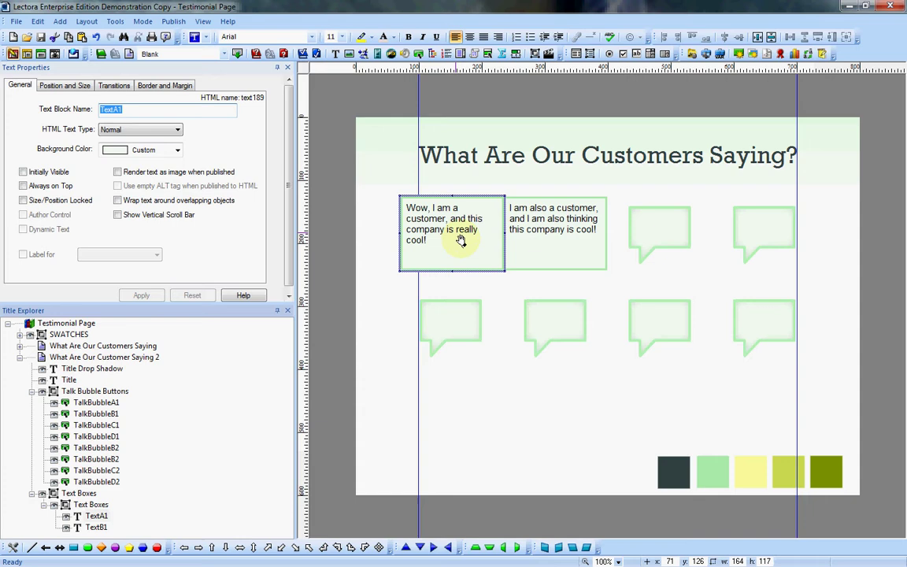
# Move TextA1 and TextB1 out of the nested Text Boxes group into the outer Text Boxes group and delete the emptied nested group
pyautogui.click(522, 247)
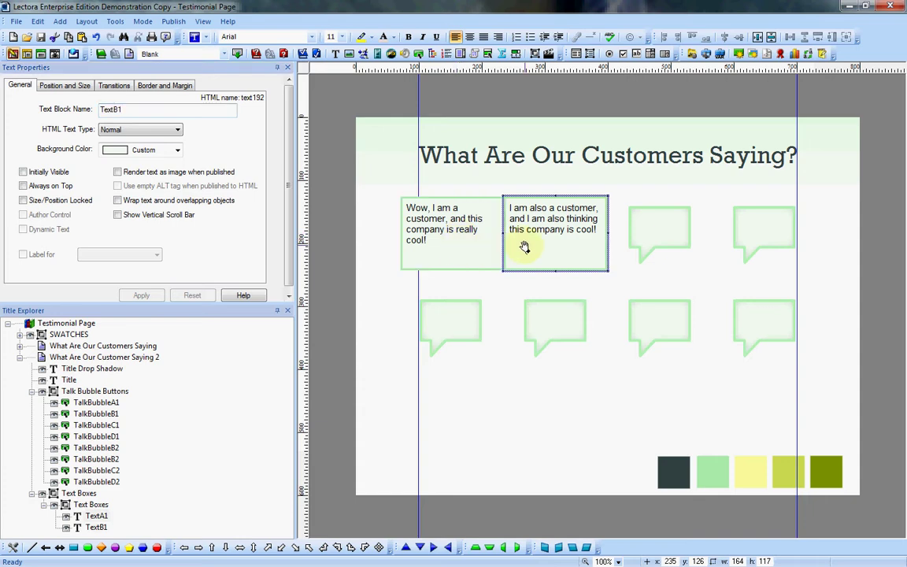
pyautogui.click(31, 391)
pyautogui.click(78, 402)
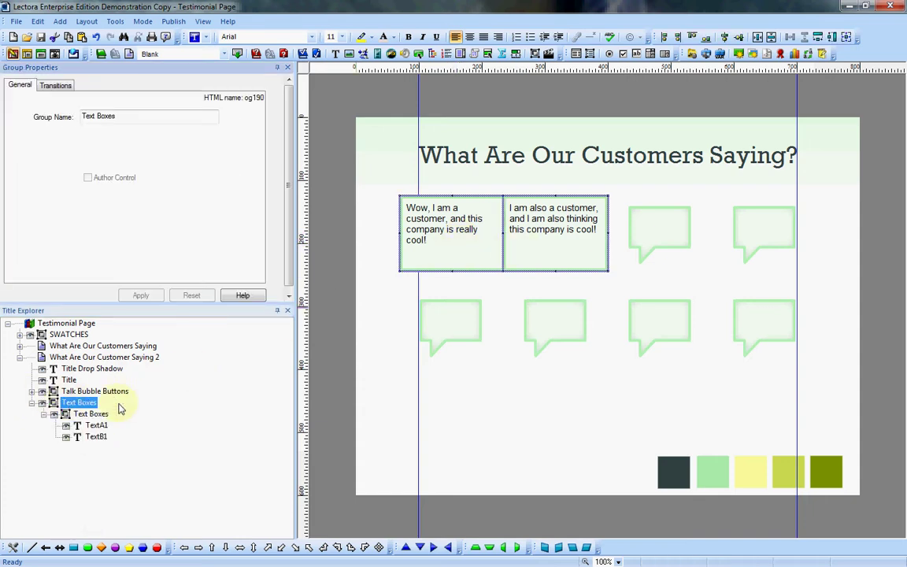
pyautogui.click(66, 415)
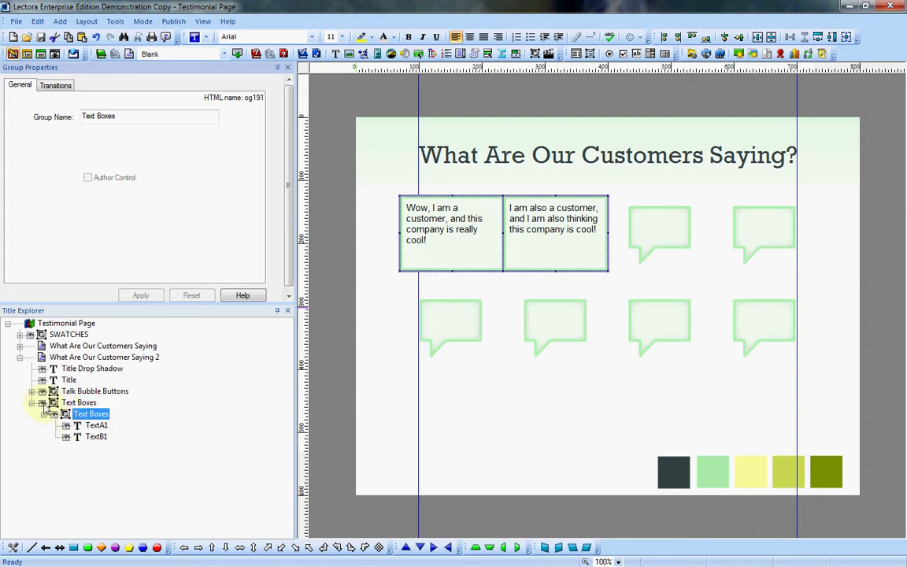
pyautogui.click(31, 403)
pyautogui.click(31, 402)
pyautogui.click(79, 414)
pyautogui.click(88, 425)
pyautogui.keyDown('shift'); pyautogui.click(81, 437); pyautogui.keyUp('shift')
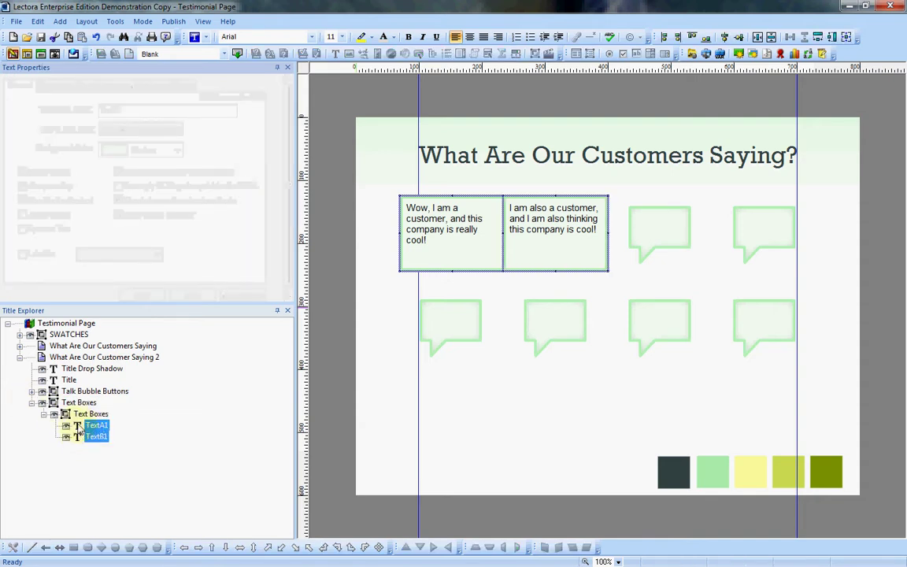
pyautogui.moveTo(81, 437); pyautogui.dragTo(79, 402)
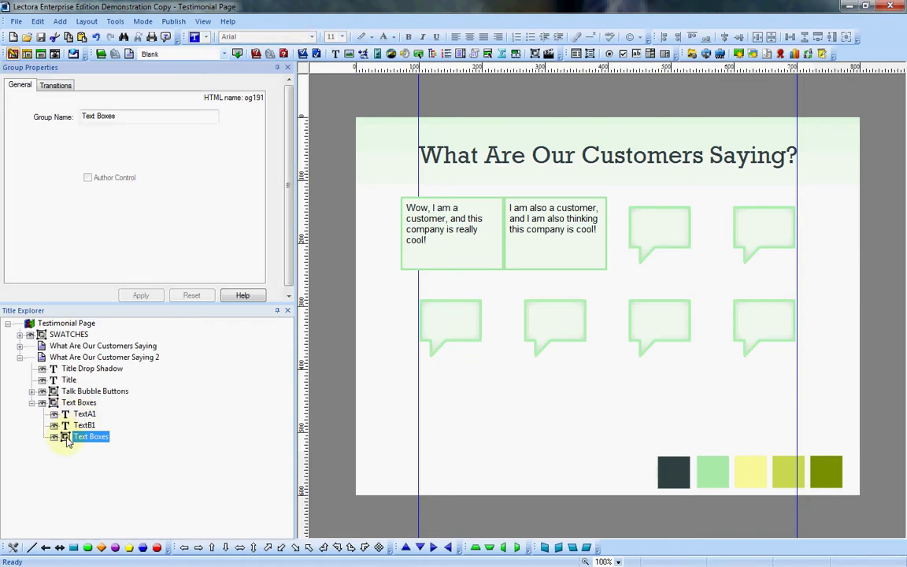
pyautogui.click(67, 438)
pyautogui.press('Delete')
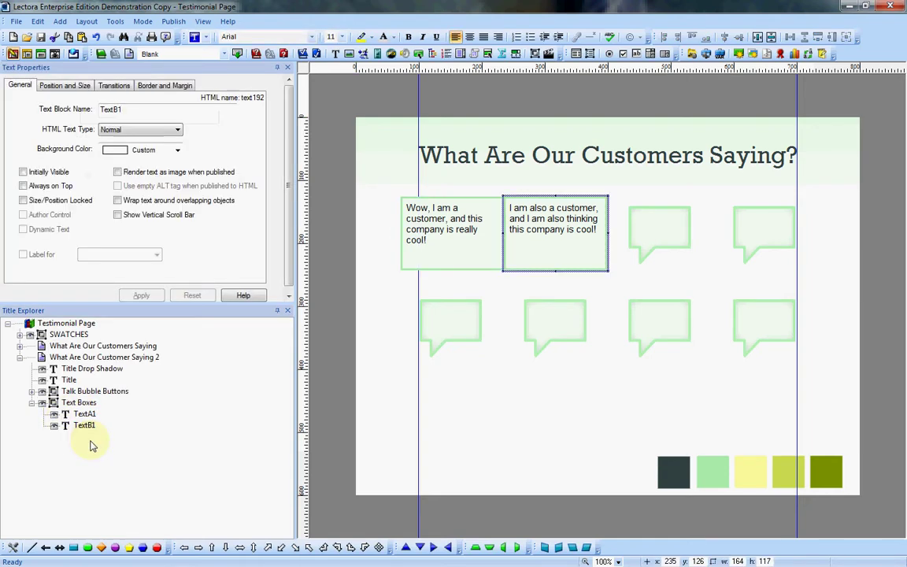
# Examine how the Text Boxes group, its TextB1 block and the Talk Bubble Buttons group are organized
pyautogui.click(71, 403)
pyautogui.click(63, 423)
pyautogui.click(66, 406)
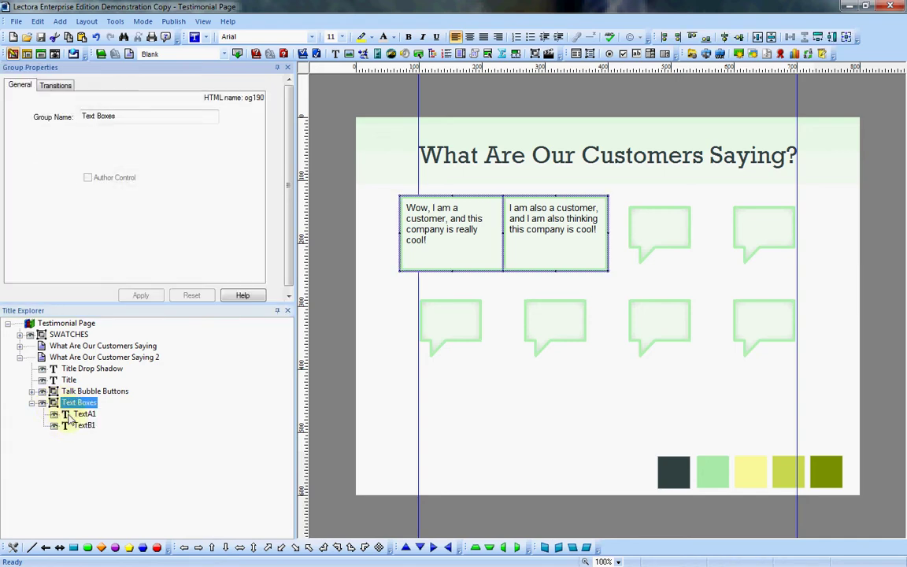
pyautogui.click(67, 425)
pyautogui.click(64, 403)
pyautogui.click(75, 423)
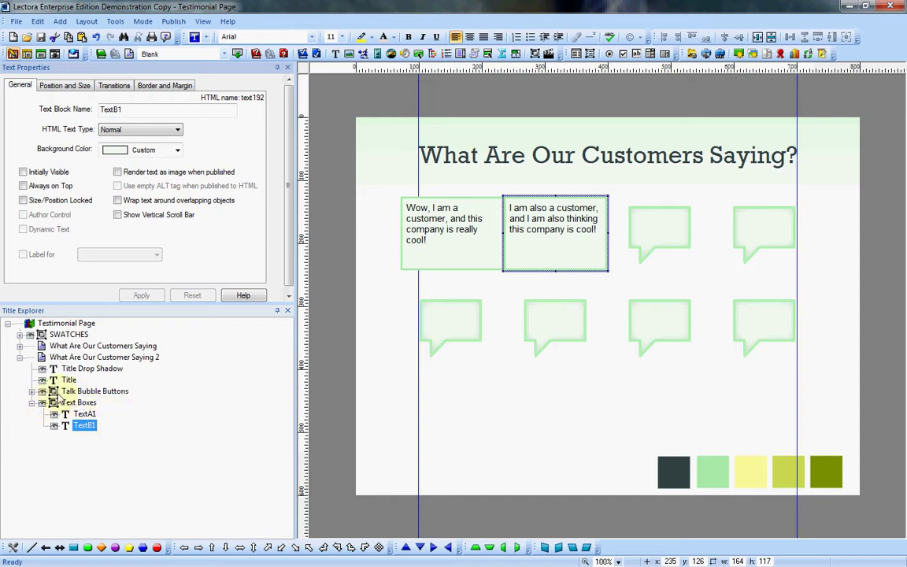
pyautogui.click(79, 392)
pyautogui.click(89, 403)
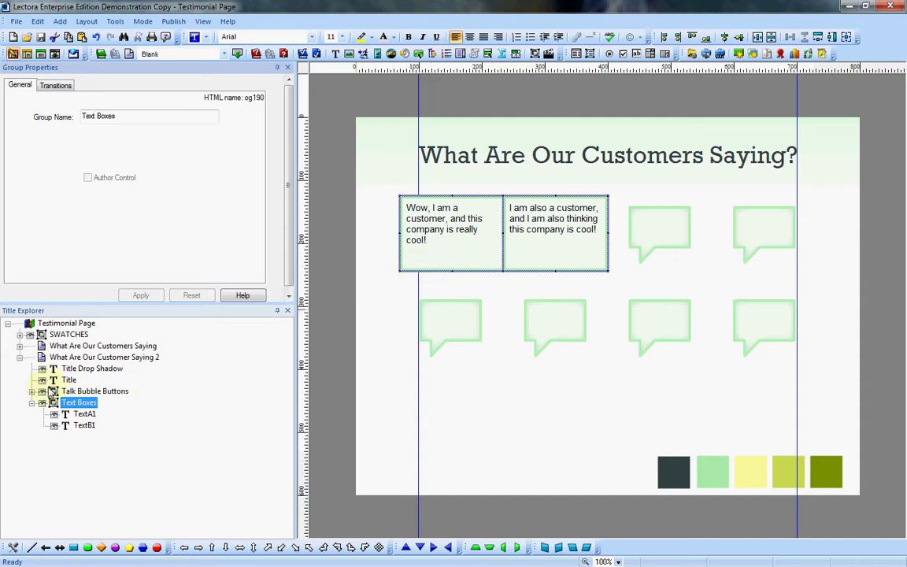
# Expand the Talk Bubble Buttons group and hide the Text Boxes group in the editing view
pyautogui.click(31, 392)
pyautogui.click(93, 402)
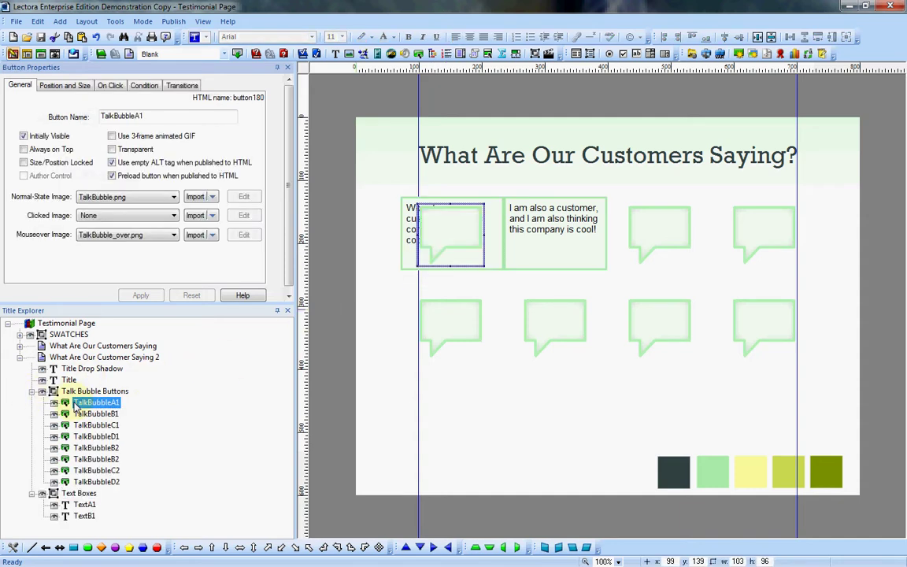
pyautogui.click(42, 495)
pyautogui.click(52, 493)
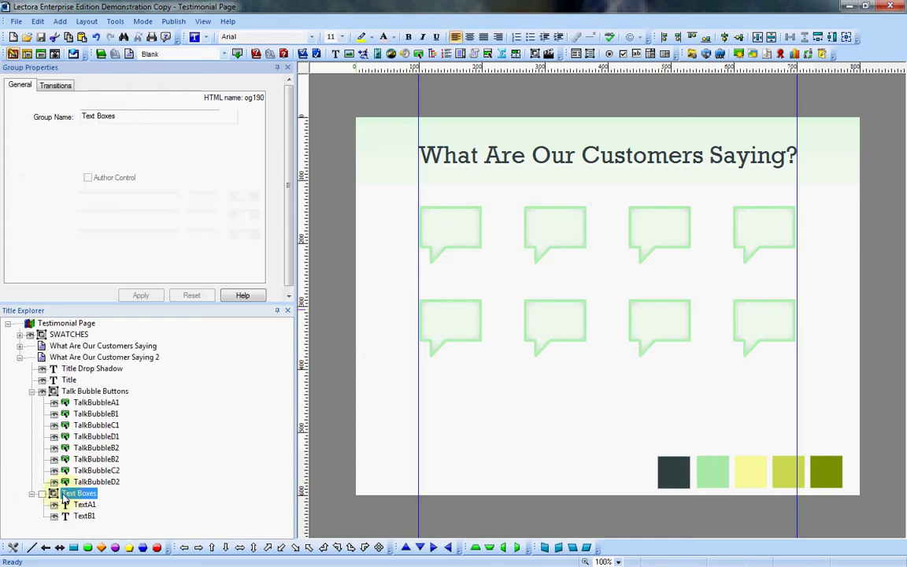
# Add a new action to the TalkBubbleA1 button and name it "on click, show text"
pyautogui.click(84, 404)
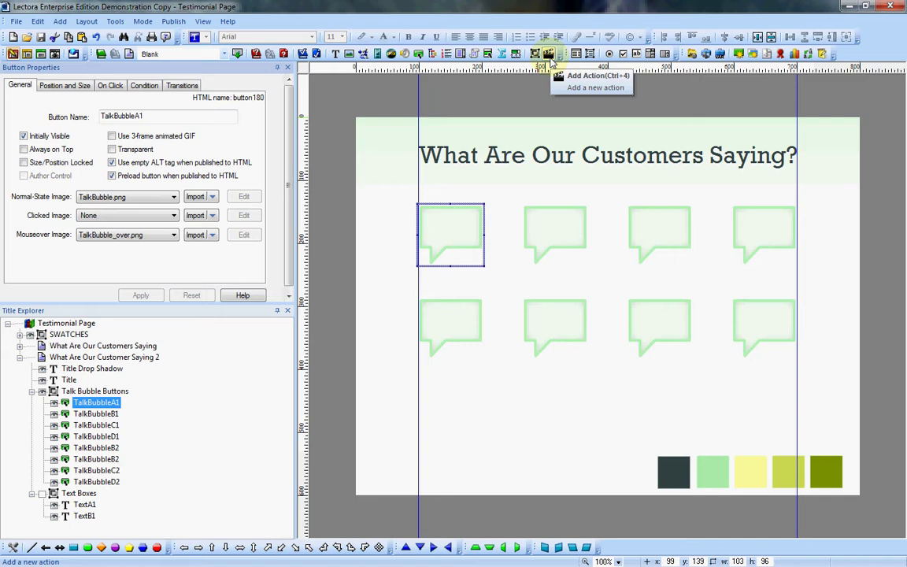
pyautogui.click(550, 55)
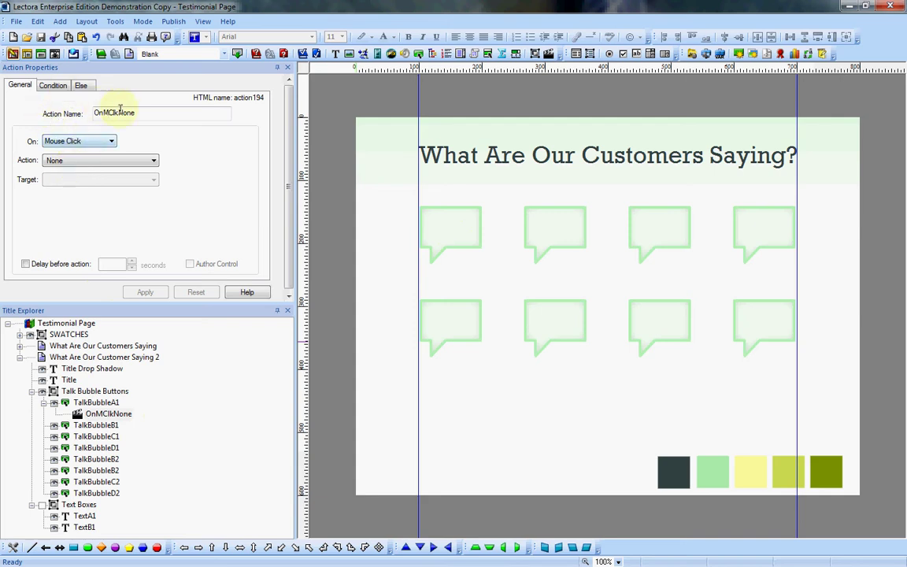
pyautogui.moveTo(143, 113); pyautogui.dragTo(80, 110)
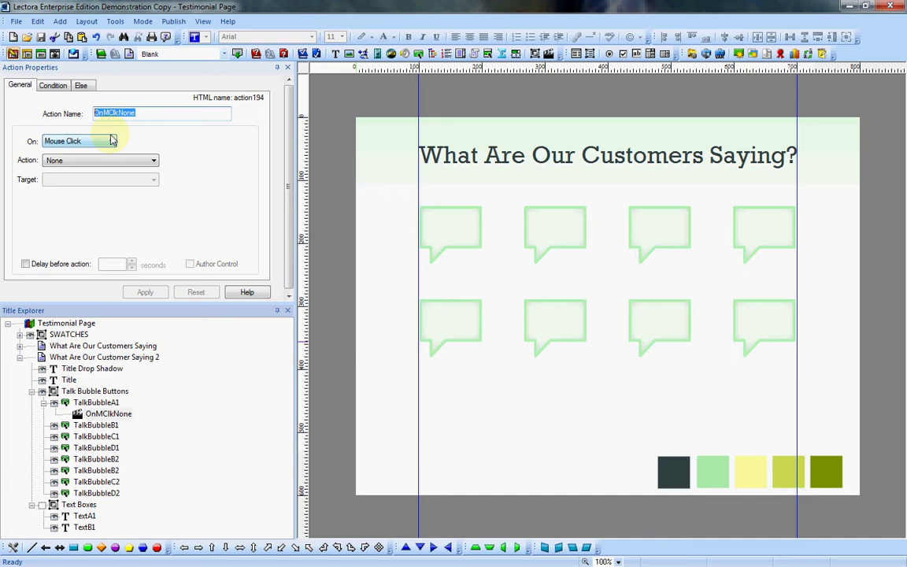
pyautogui.write('on ')
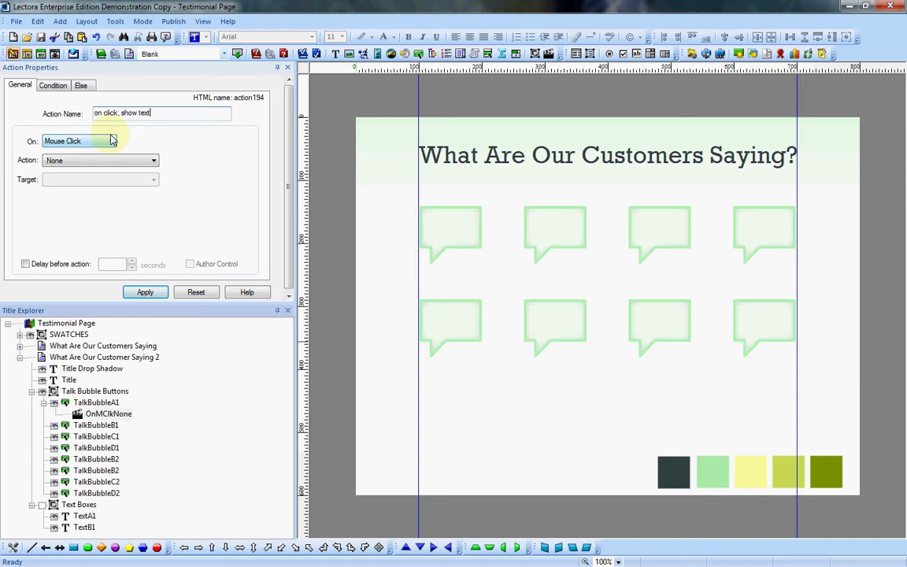
pyautogui.write('click, show text')
pyautogui.click(153, 292)
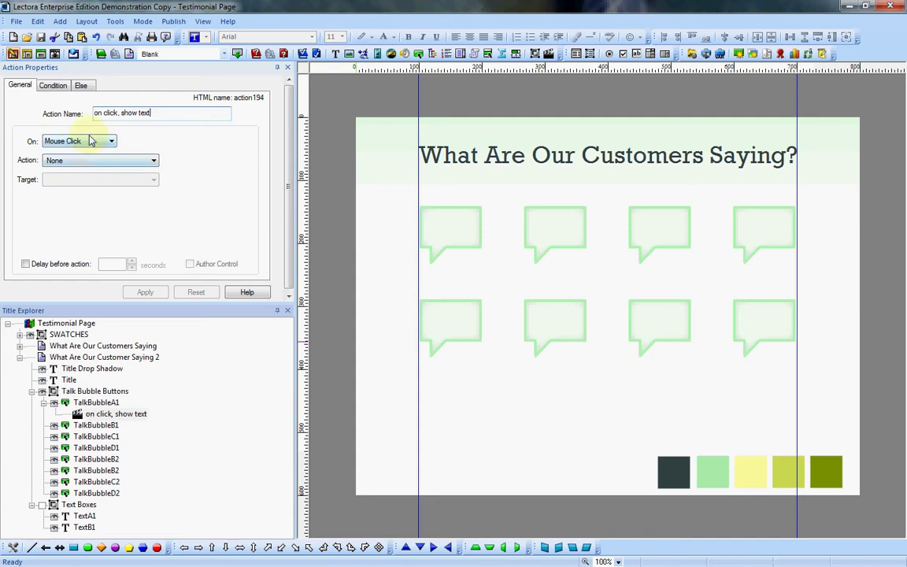
# Set the TalkBubbleA1 action to Show with TextA1 as its target and apply it
pyautogui.click(81, 161)
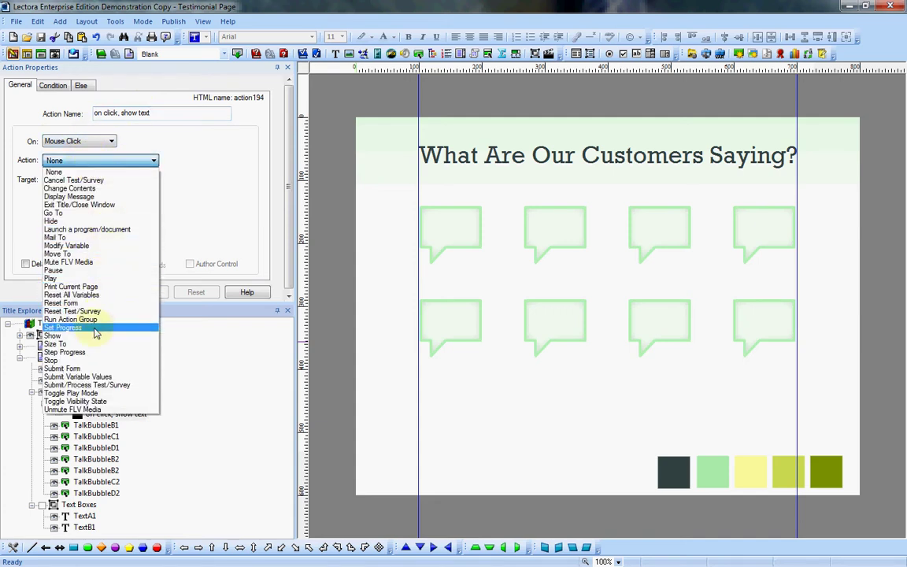
pyautogui.click(63, 335)
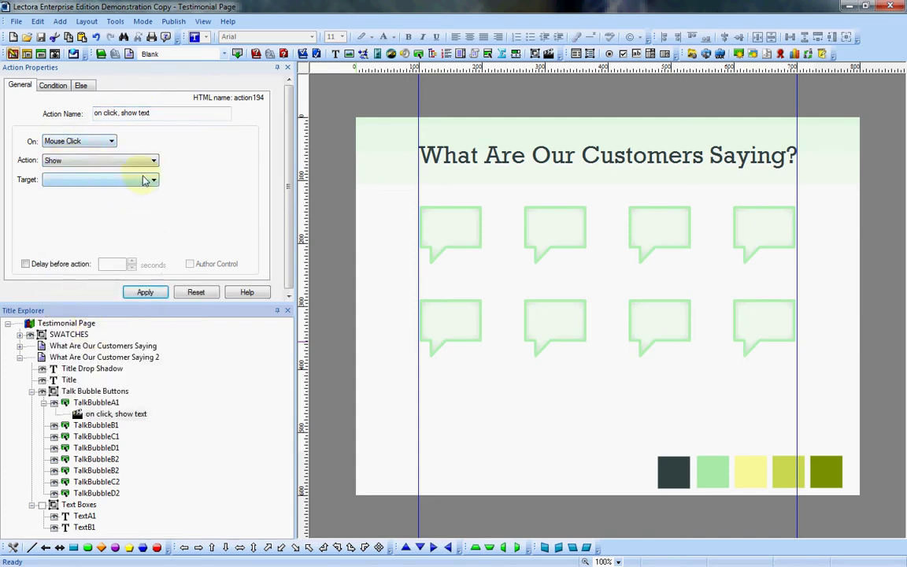
pyautogui.click(153, 180)
pyautogui.scroll(-1, 155, 241)
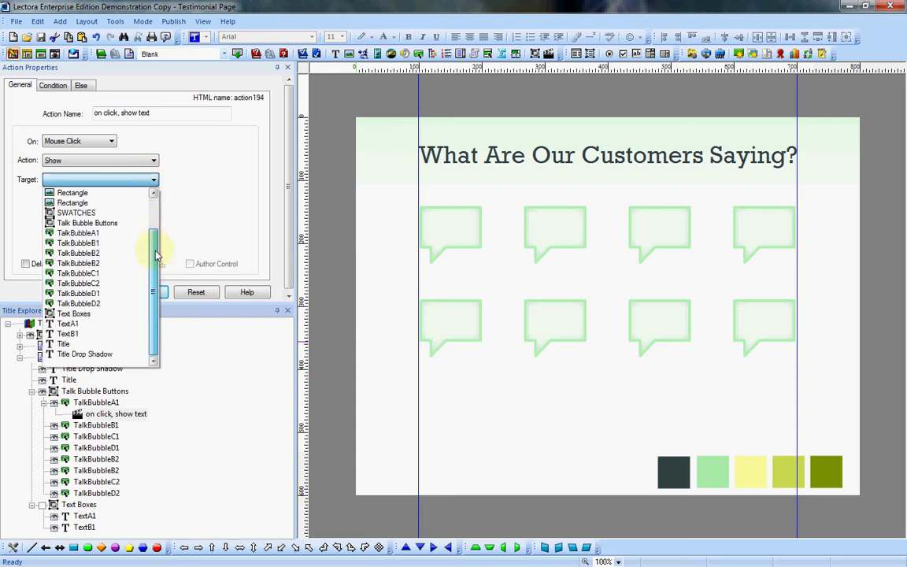
pyautogui.scroll(-1, 155, 246)
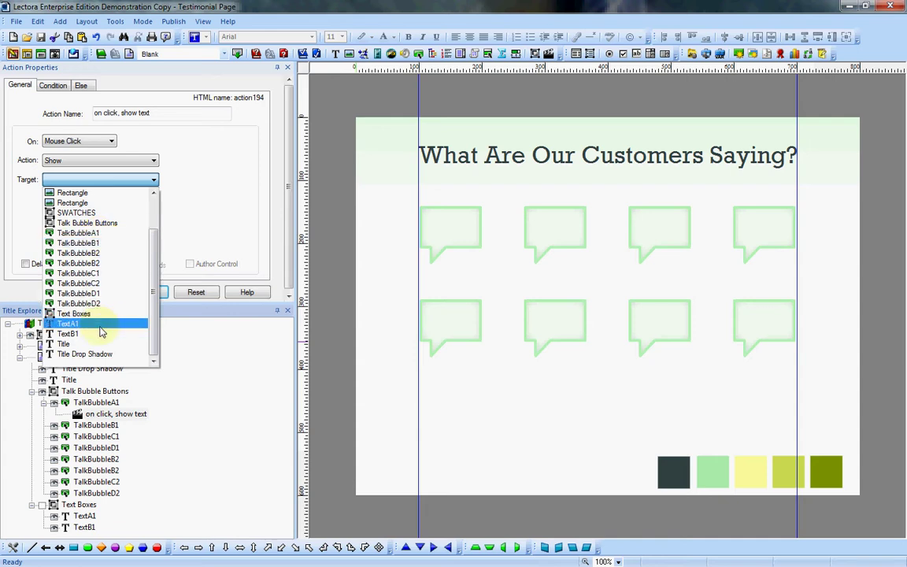
pyautogui.click(102, 329)
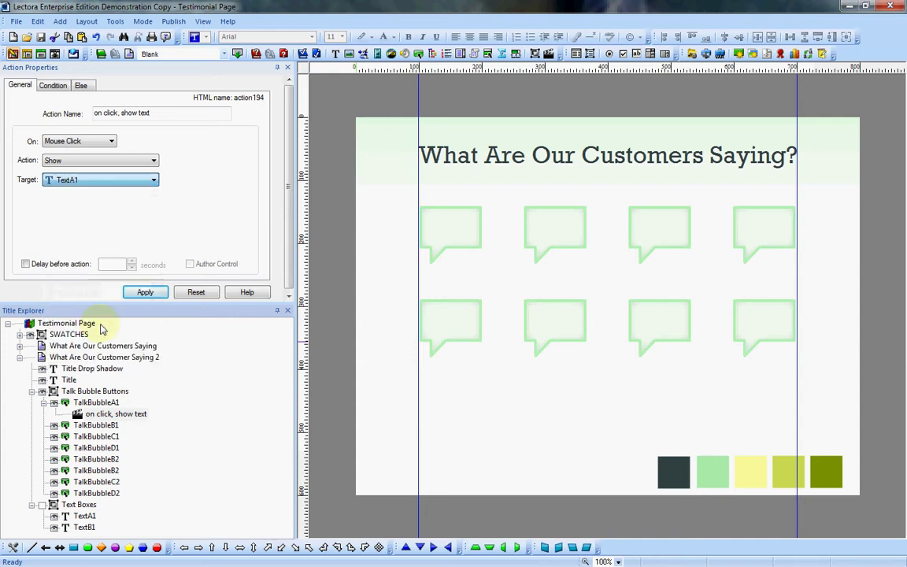
pyautogui.click(146, 292)
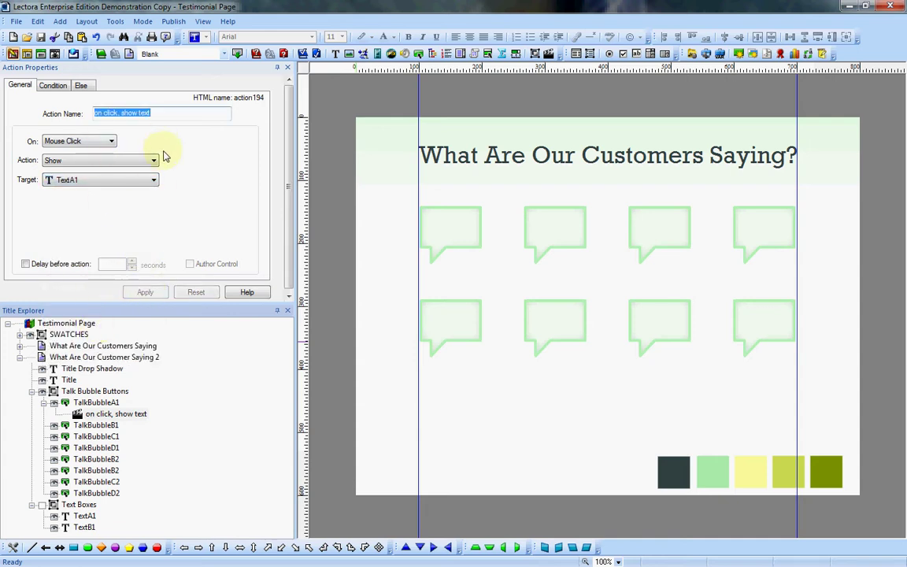
# Preview the page, test the first talk bubble in the upper row, and return to editing
pyautogui.click(41, 52)
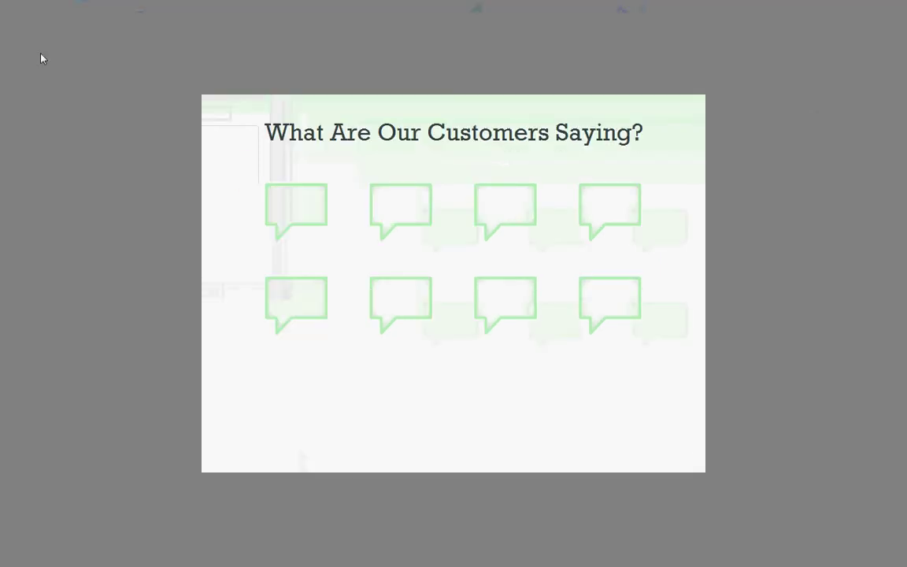
pyautogui.click(284, 211)
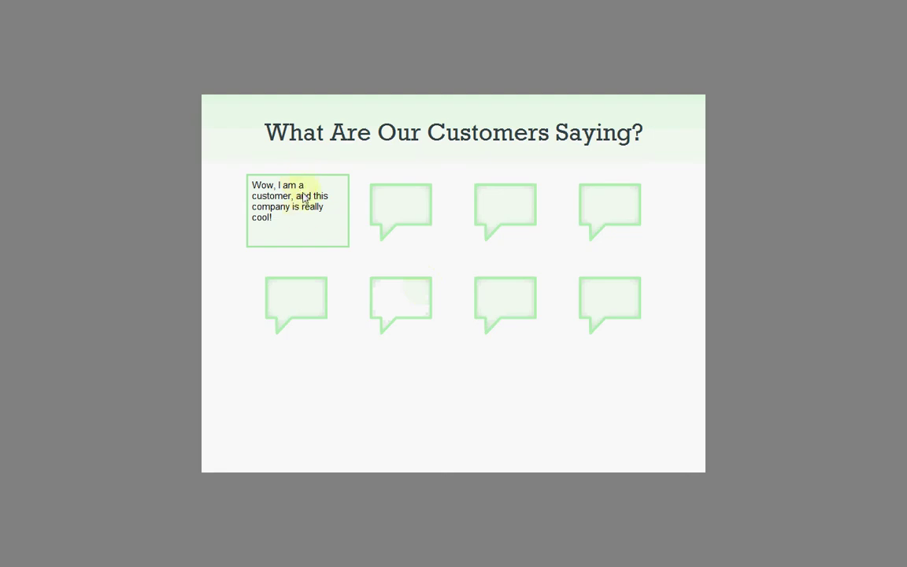
pyautogui.press('Escape')
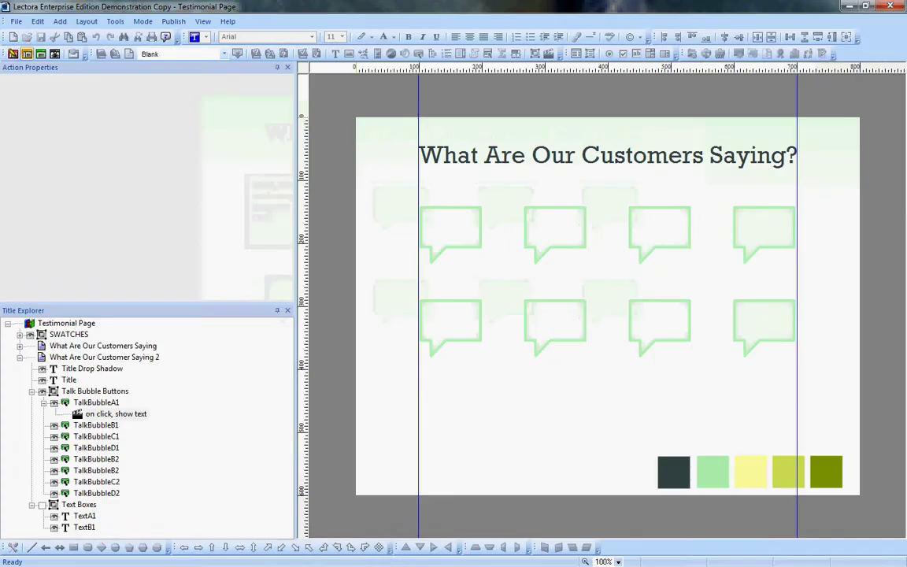
# Copy the "on click, show text" action from TalkBubbleA1 onto the TalkBubbleB1 button
pyautogui.click(44, 403)
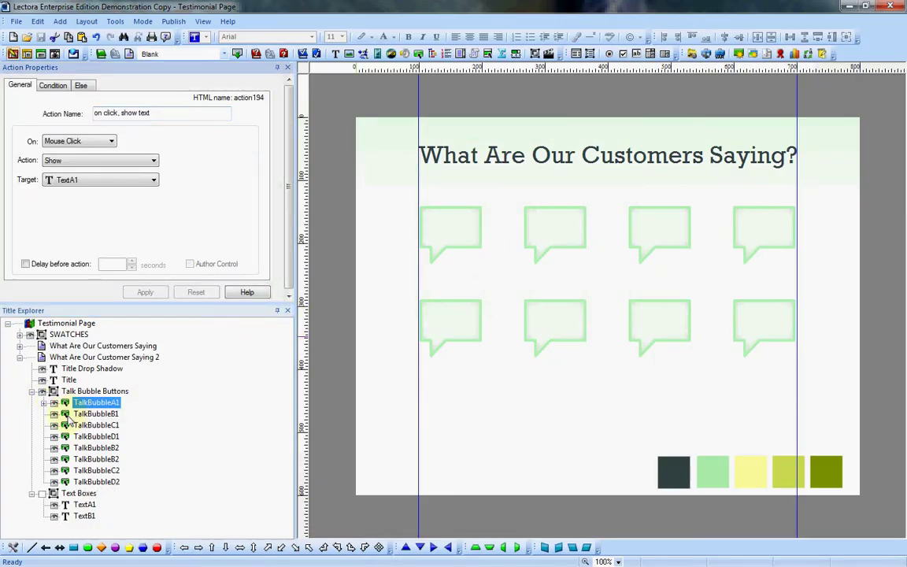
pyautogui.click(65, 406)
pyautogui.click(42, 403)
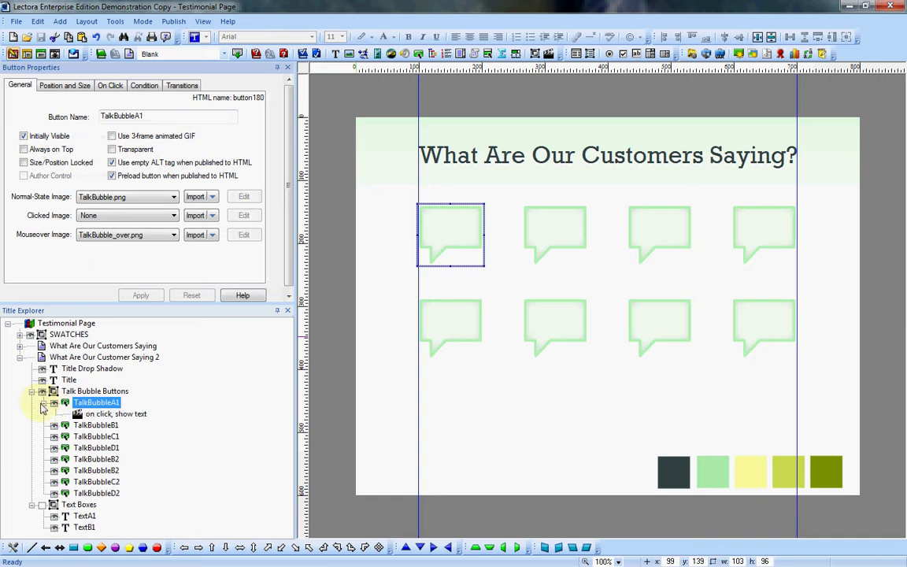
pyautogui.click(91, 415)
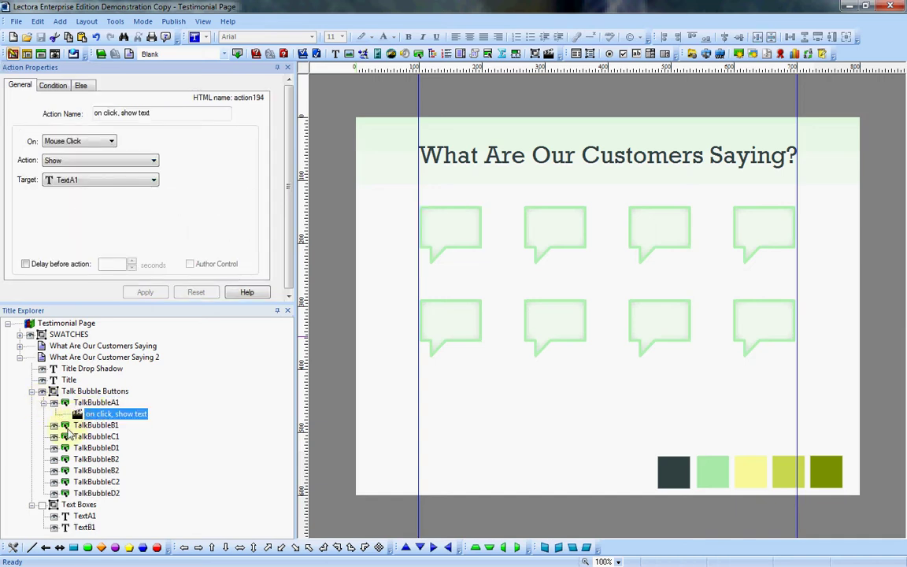
pyautogui.click(68, 426)
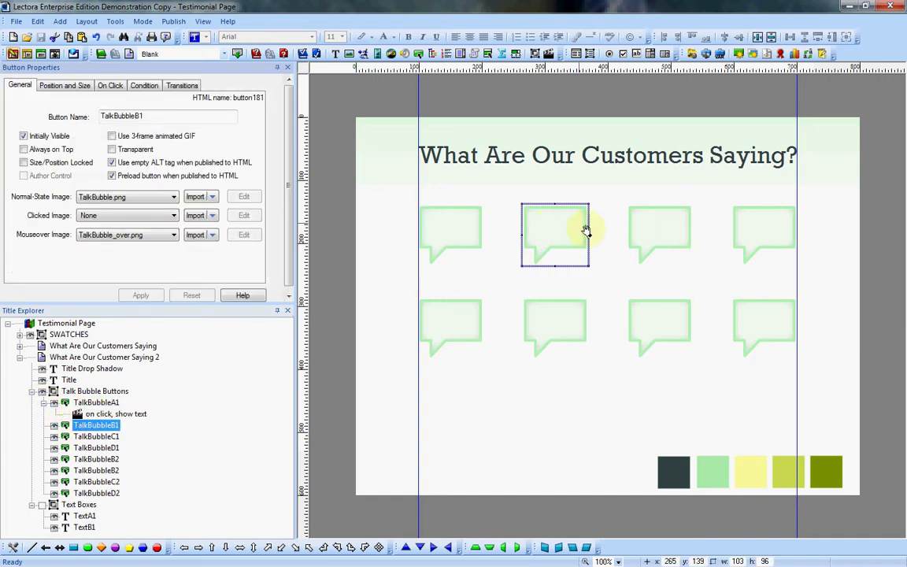
pyautogui.moveTo(97, 425); pyautogui.dragTo(49, 426)
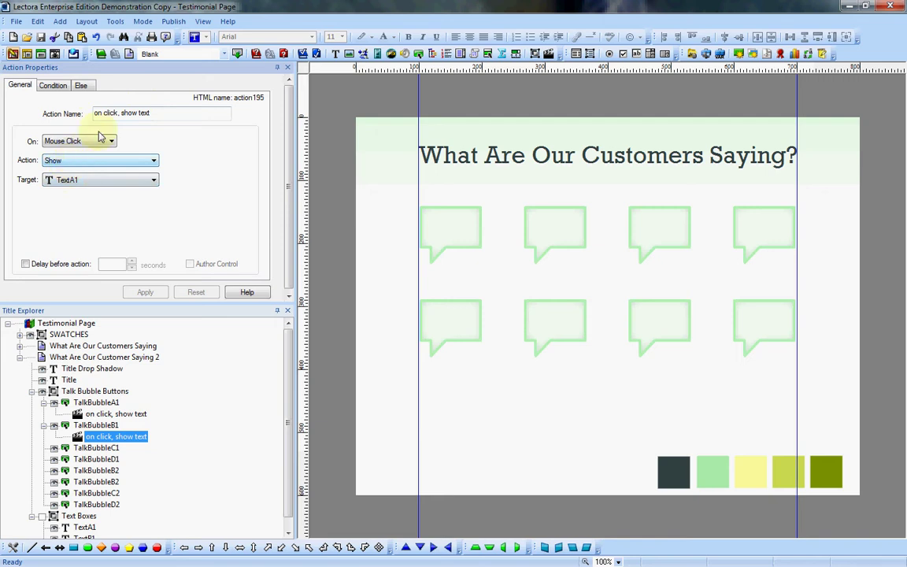
# Set the target of TalkBubbleB1's copied action to TextB1 and apply the change
pyautogui.click(153, 180)
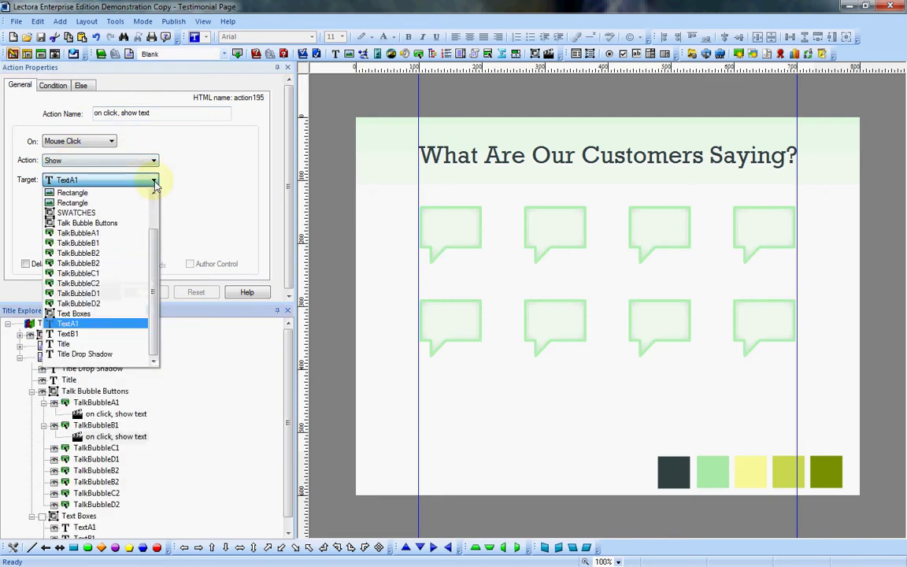
pyautogui.click(89, 334)
pyautogui.click(144, 292)
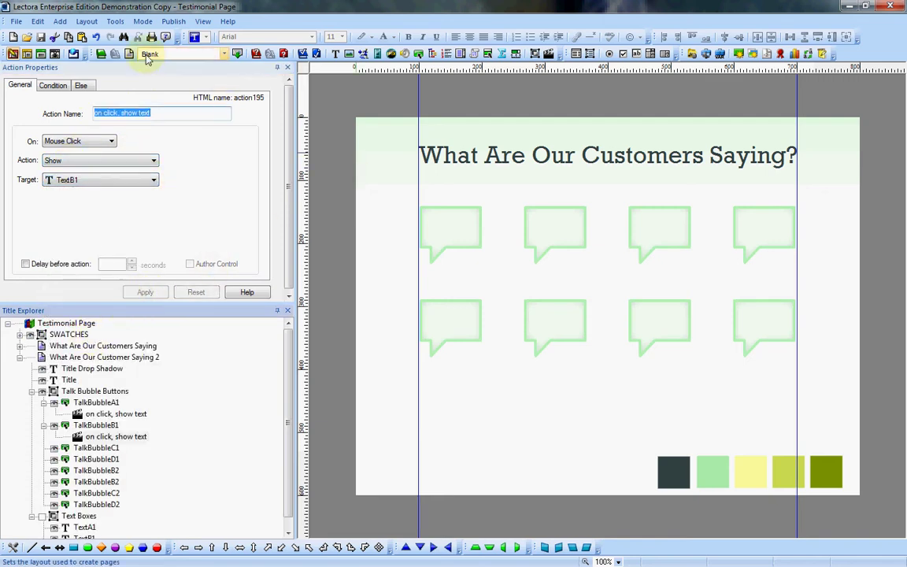
# Preview the page, test the first two talk bubbles in the upper row, and return to the page's object list
pyautogui.click(41, 38)
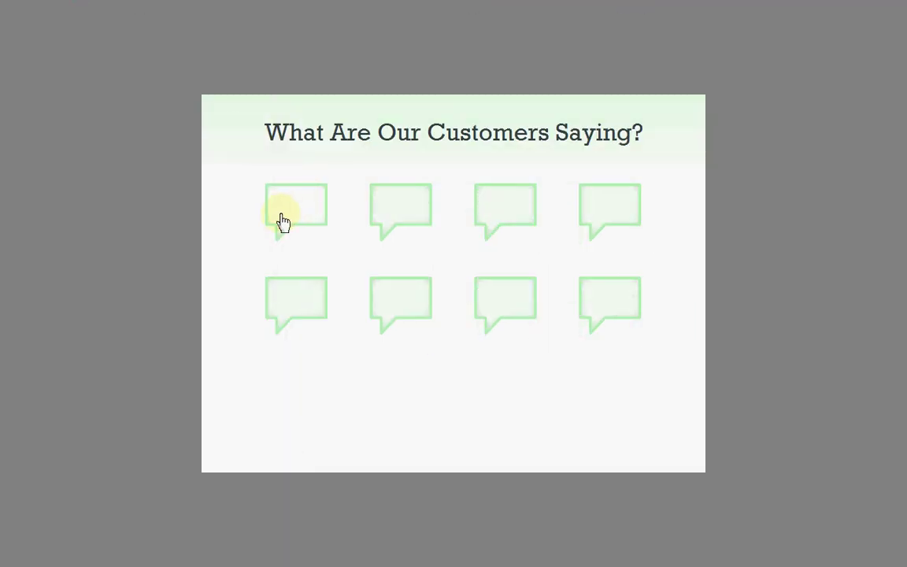
pyautogui.click(285, 220)
pyautogui.click(381, 214)
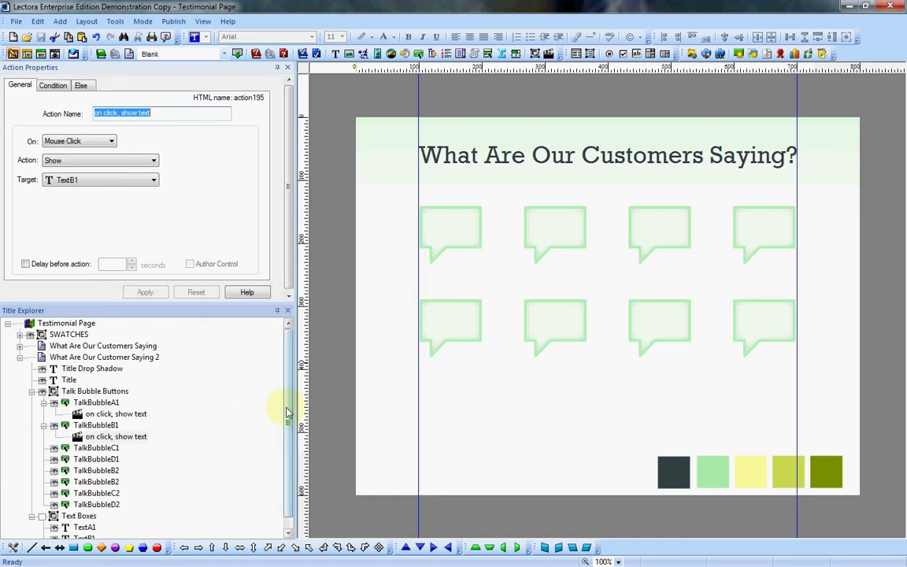
pyautogui.scroll(-1, 283, 415)
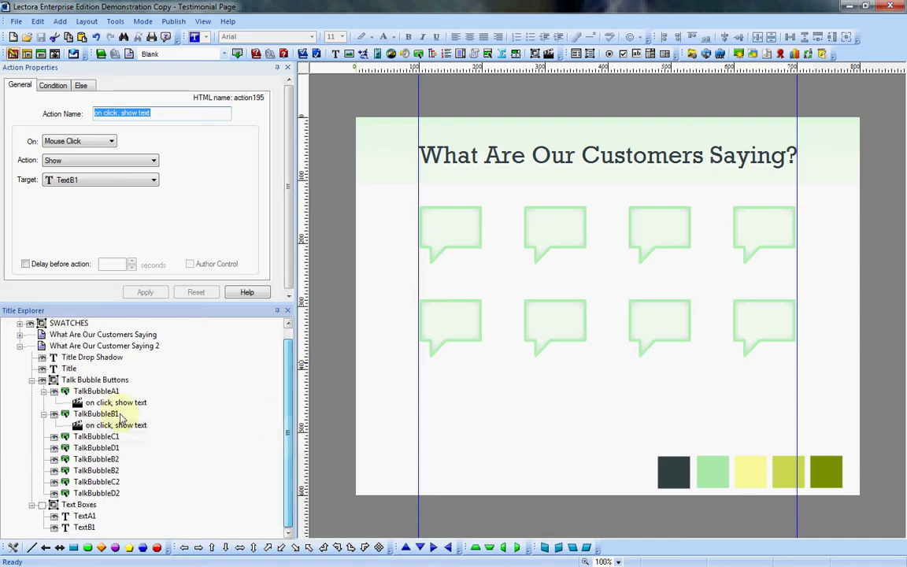
# Add a new action to the TalkBubbleA1 button and set it to Hide on mouse click
pyautogui.click(77, 403)
pyautogui.click(65, 392)
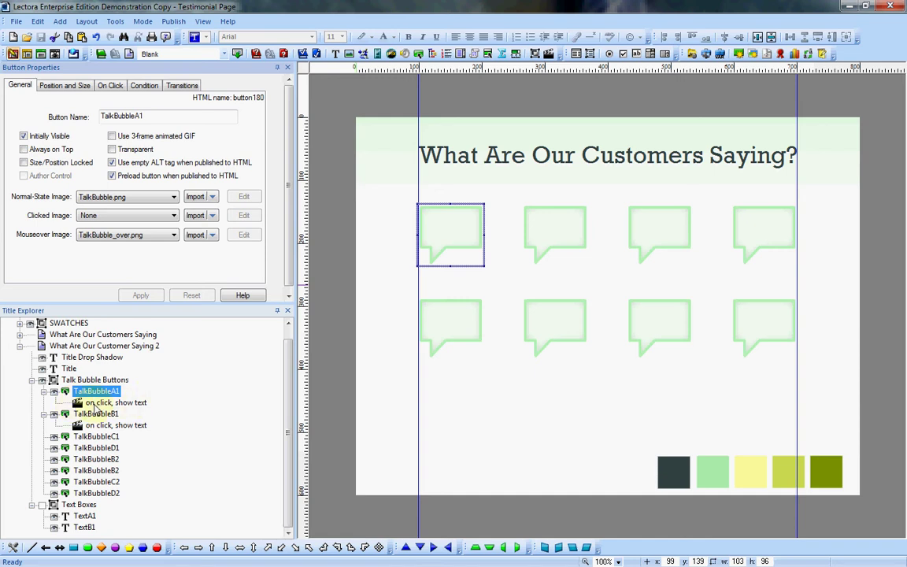
pyautogui.click(549, 53)
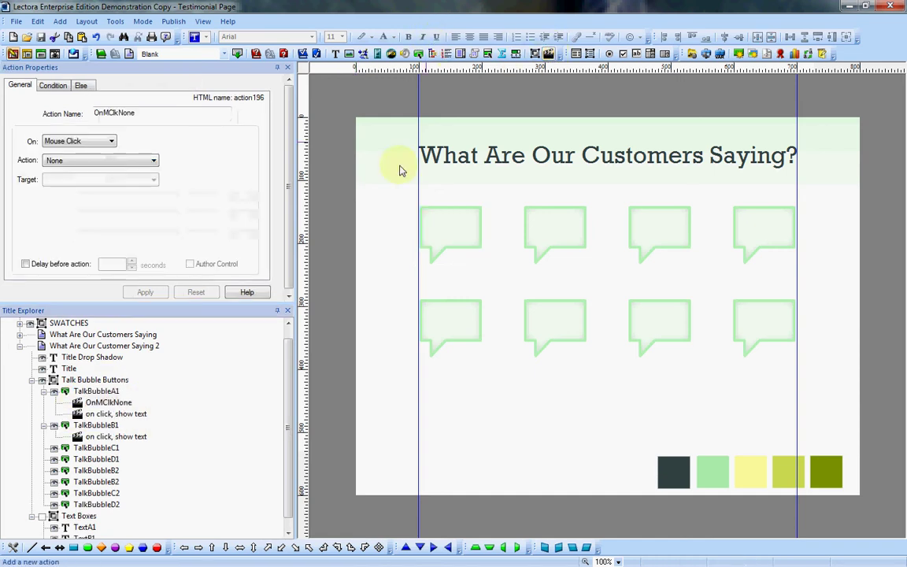
pyautogui.click(148, 161)
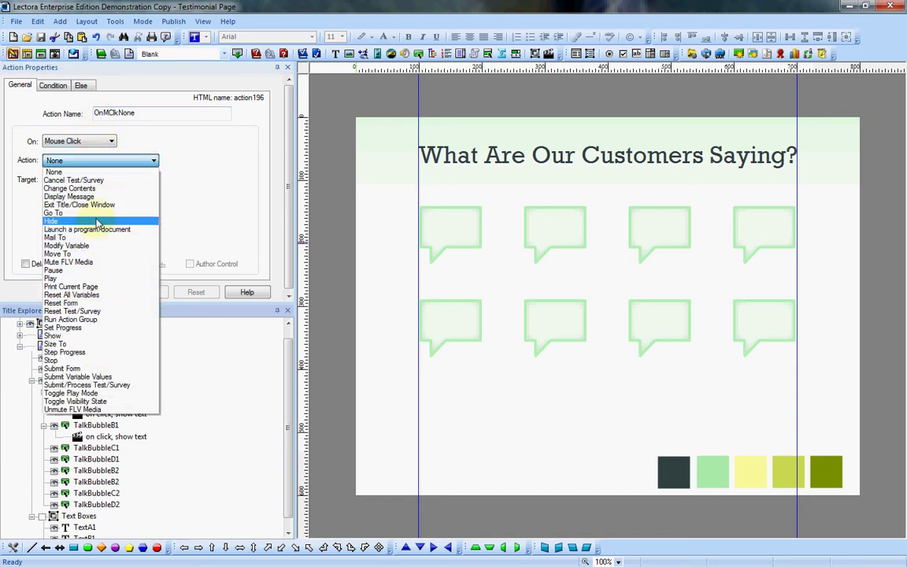
pyautogui.click(55, 222)
# Target TalkBubbleA1's hide action at the Text Boxes group and name it "on click, hide text group", applying the changes
pyautogui.click(153, 181)
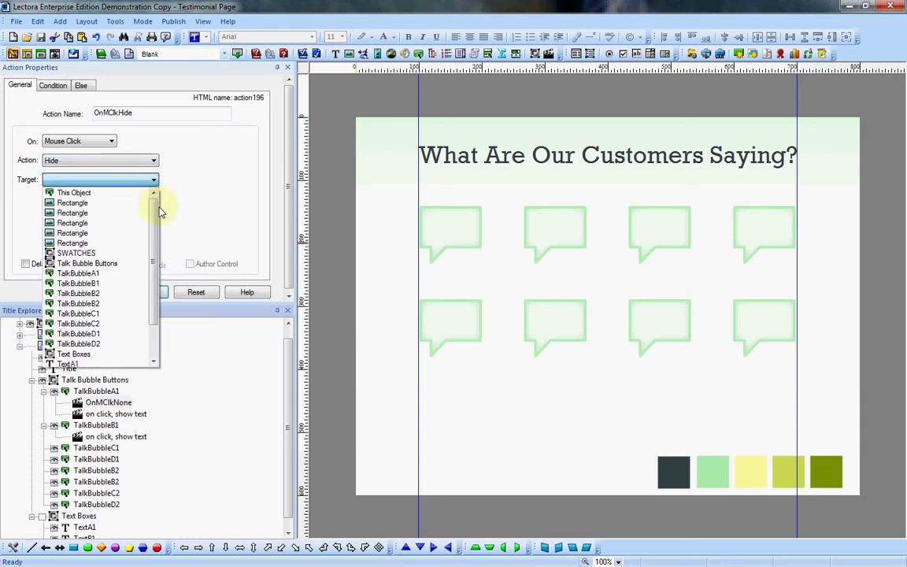
pyautogui.click(96, 356)
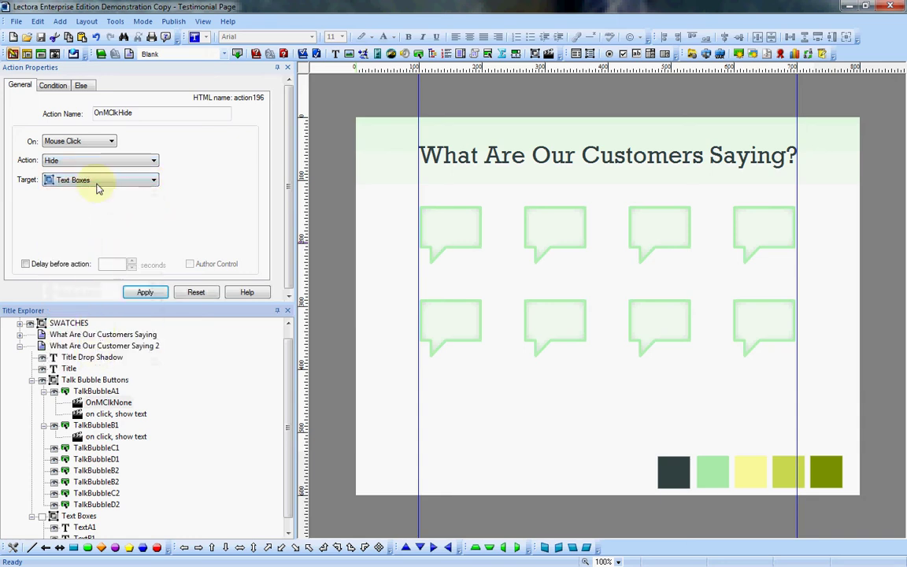
pyautogui.click(144, 293)
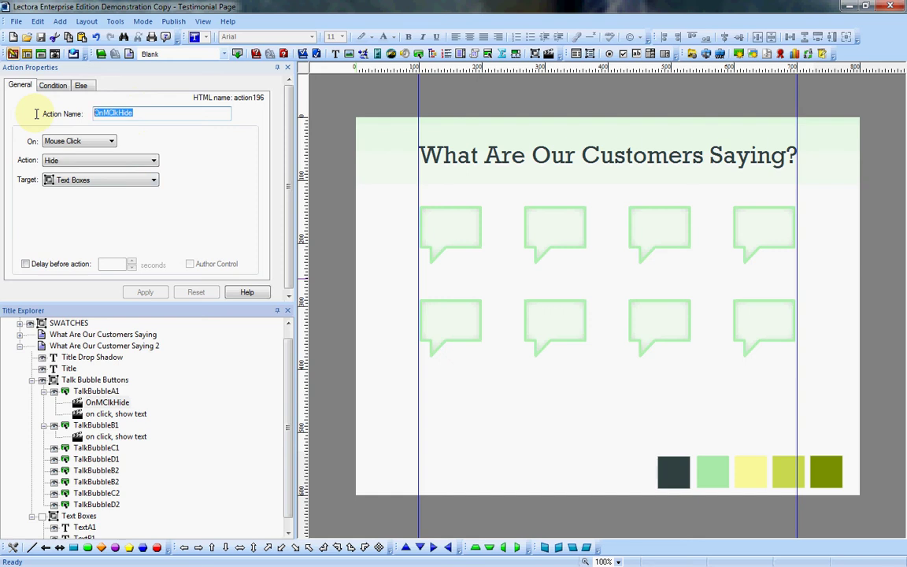
pyautogui.write('on click, h')
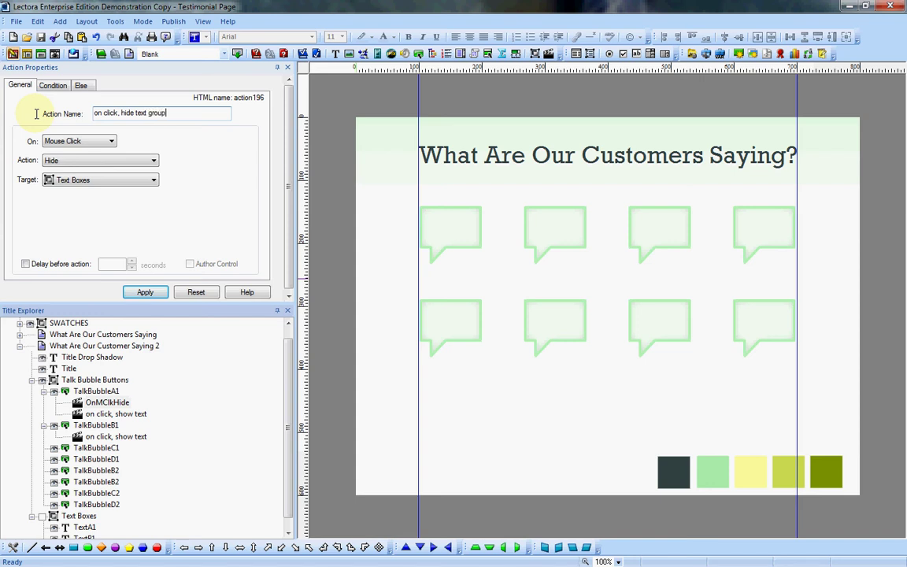
pyautogui.click(143, 291)
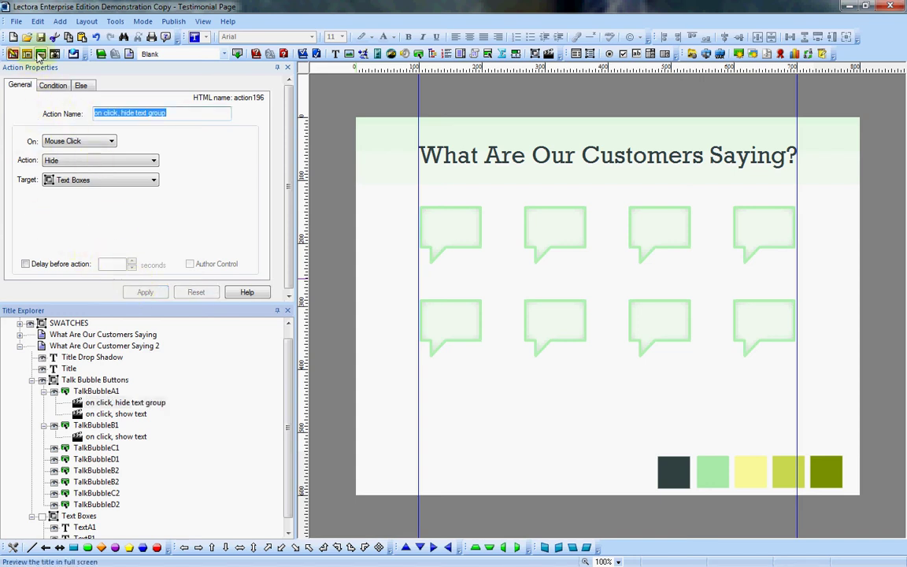
# Copy the "on click, hide text group" action from TalkBubbleA1 onto TalkBubbleB1 and check the button's actions
pyautogui.click(89, 404)
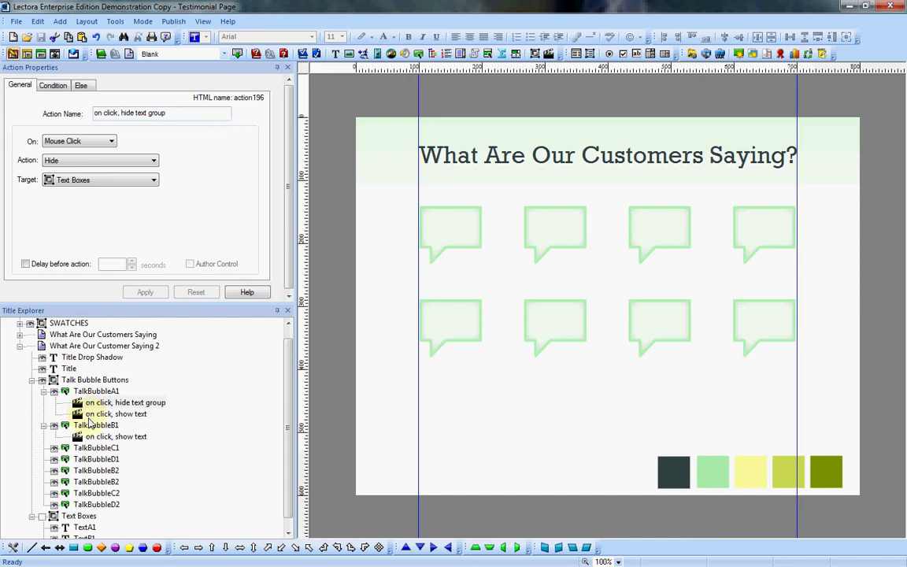
pyautogui.click(93, 424)
pyautogui.hotkey('ctrl', 'v')
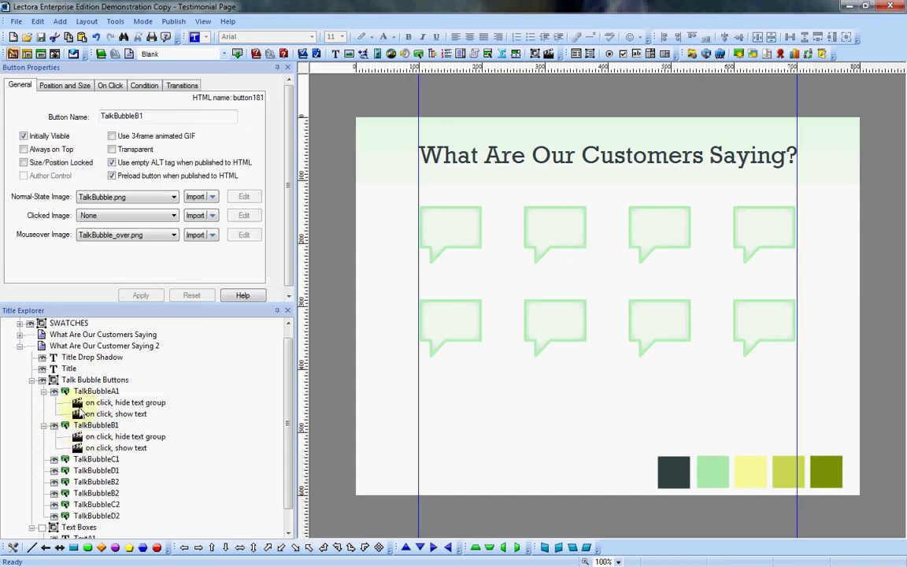
pyautogui.click(118, 436)
pyautogui.click(116, 447)
pyautogui.click(119, 436)
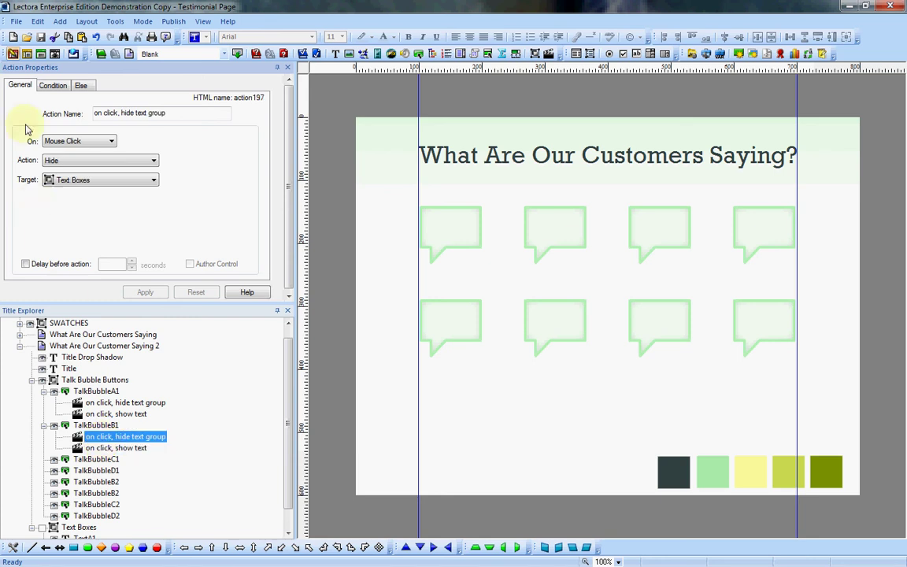
# Preview the page, alternate between the first two talk bubbles in the upper row to test them, and return to editing
pyautogui.click(40, 54)
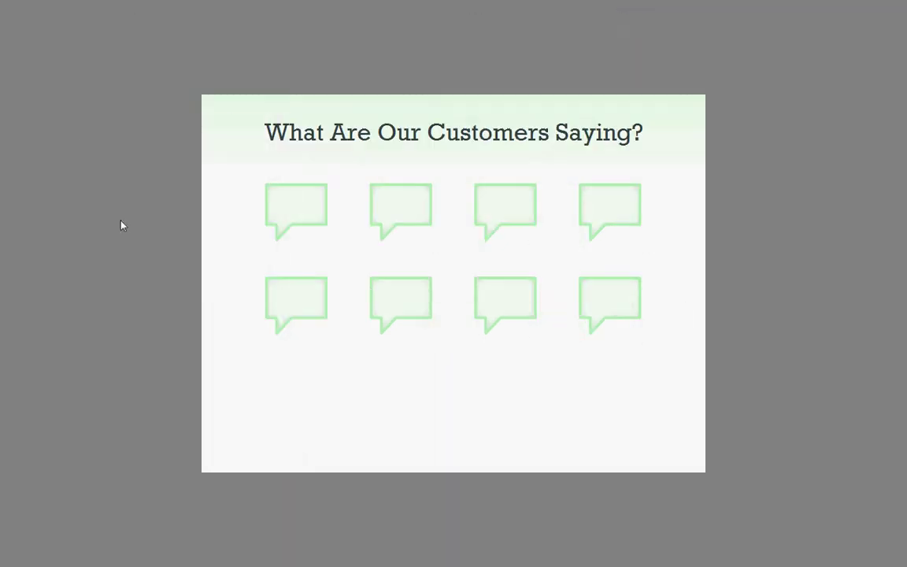
pyautogui.click(299, 213)
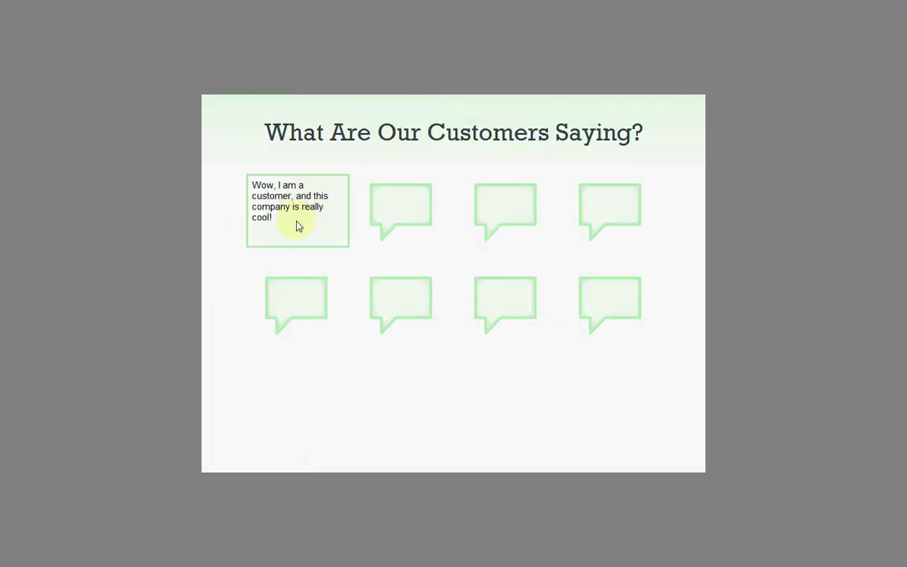
pyautogui.click(409, 207)
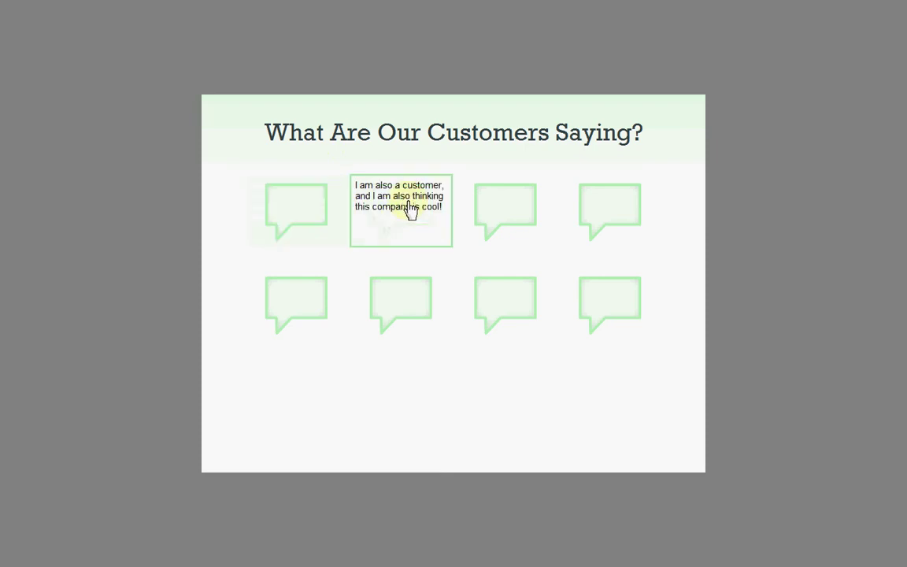
pyautogui.click(301, 207)
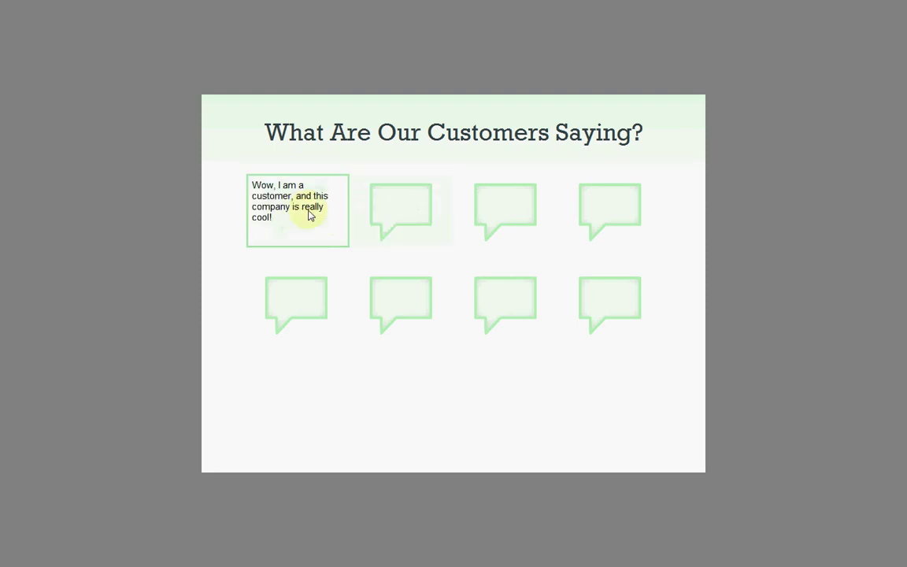
pyautogui.click(370, 197)
pyautogui.click(287, 197)
pyautogui.click(398, 219)
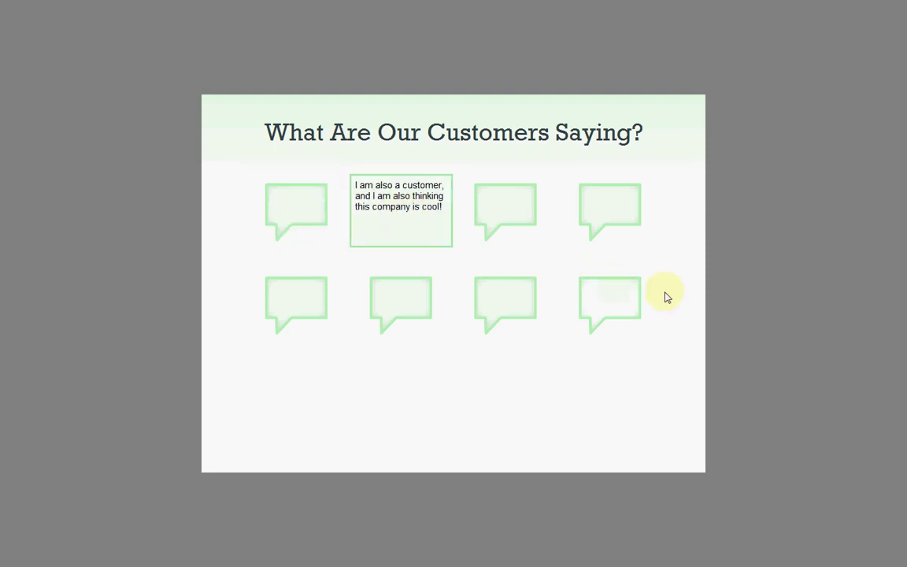
pyautogui.press('Escape')
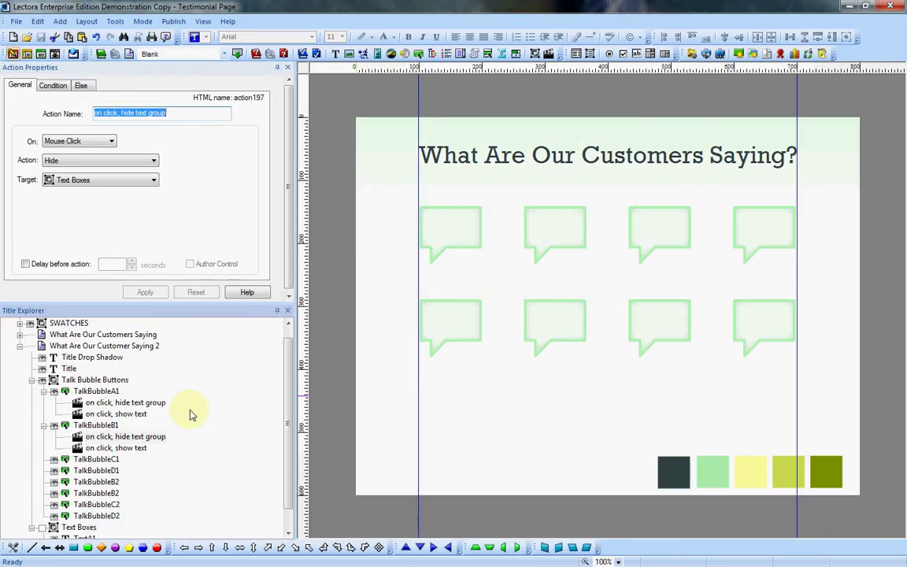
pyautogui.click(100, 414)
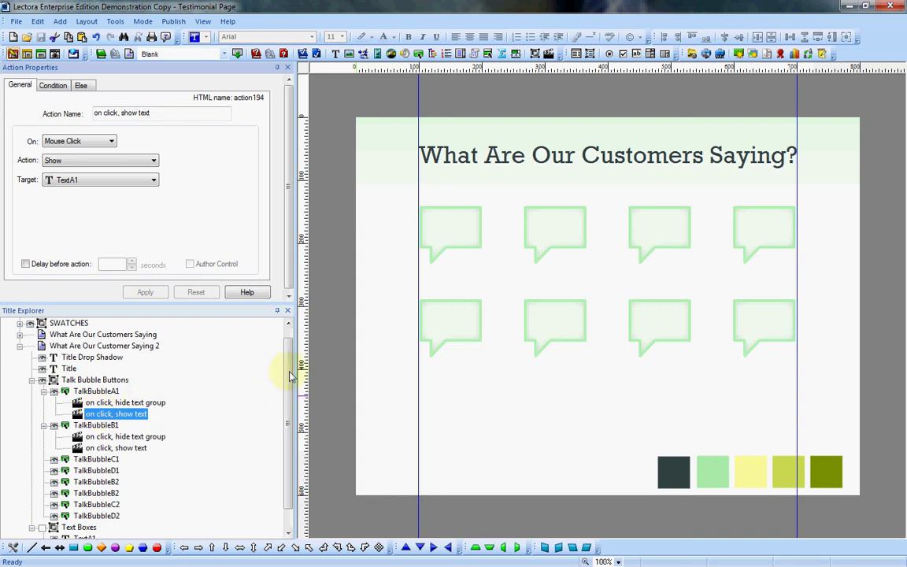
pyautogui.moveTo(288, 362)
pyautogui.mouseDown()
pyautogui.moveTo(287, 385)
pyautogui.moveTo(290, 354)
pyautogui.mouseUp()
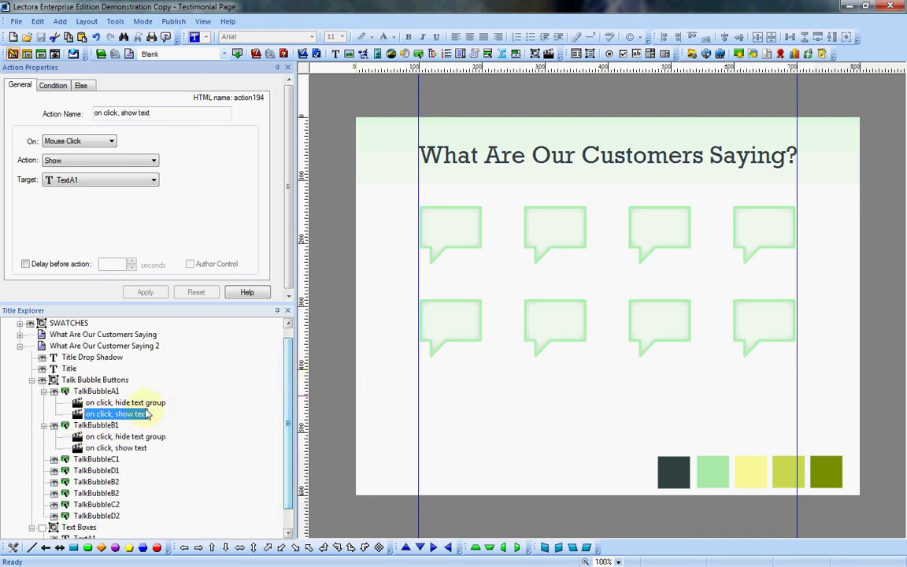
pyautogui.moveTo(284, 415); pyautogui.dragTo(288, 438)
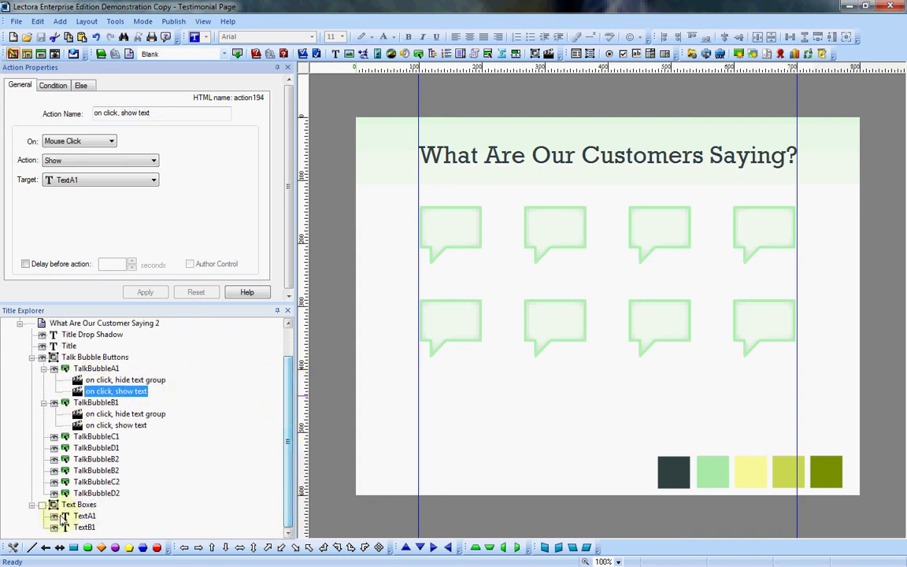
pyautogui.click(56, 360)
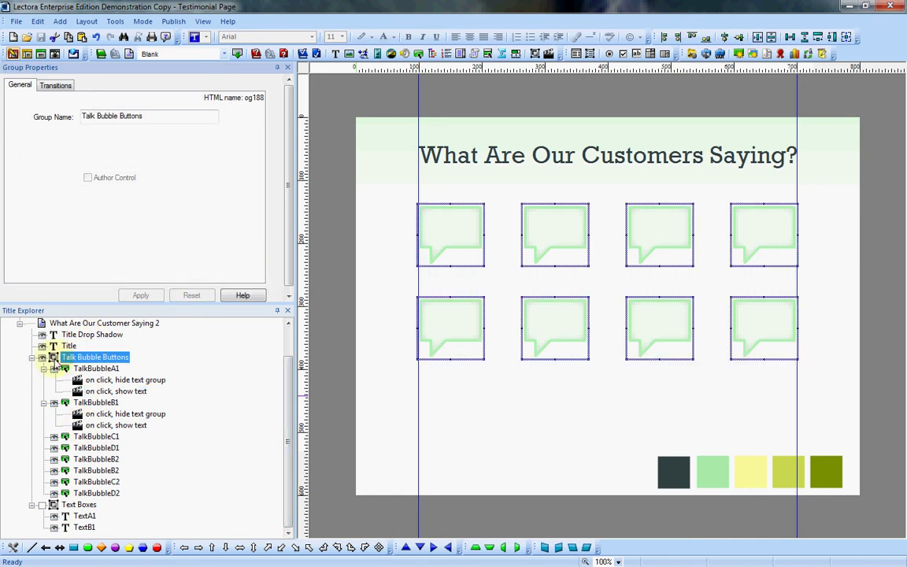
# Open the other page, "What Are Our Customers Saying", and preview it in full screen
pyautogui.moveTo(289, 397); pyautogui.dragTo(289, 364)
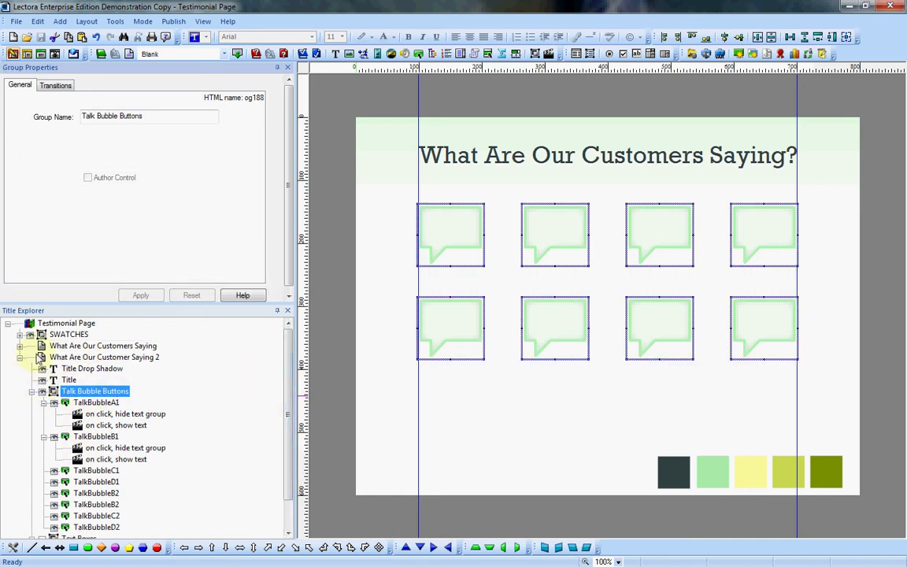
pyautogui.click(20, 347)
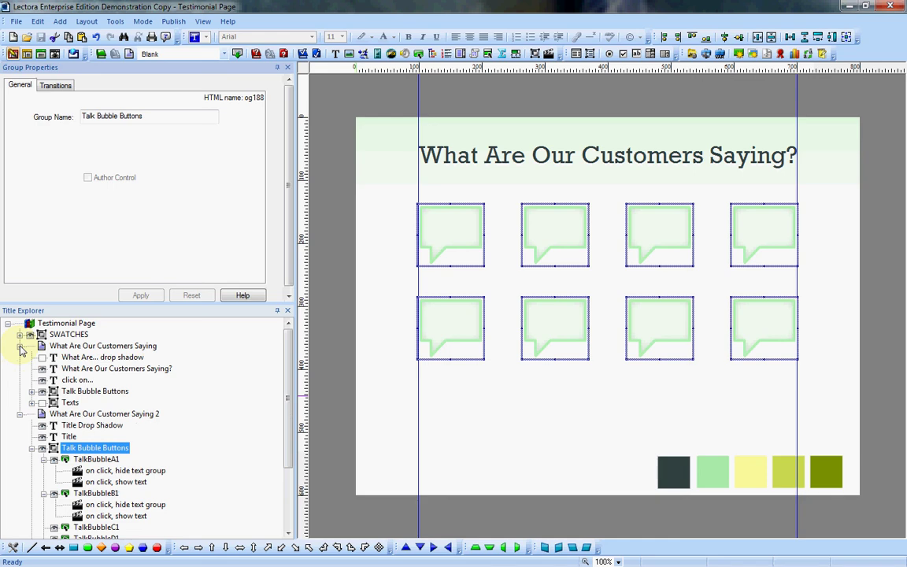
pyautogui.click(59, 345)
pyautogui.click(43, 53)
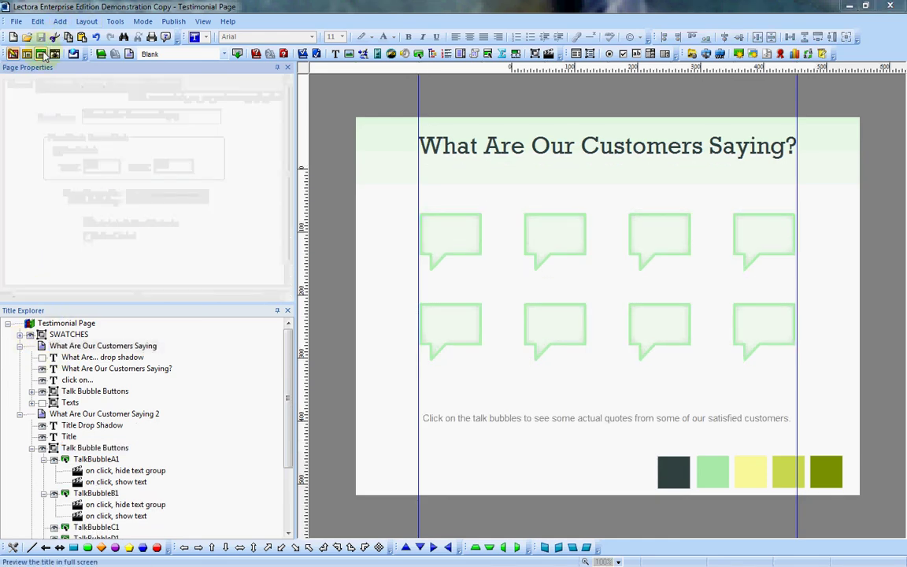
# Test talk bubbles across both rows of the previewed page, including repeated activation of the third one in the lower row
pyautogui.click(306, 217)
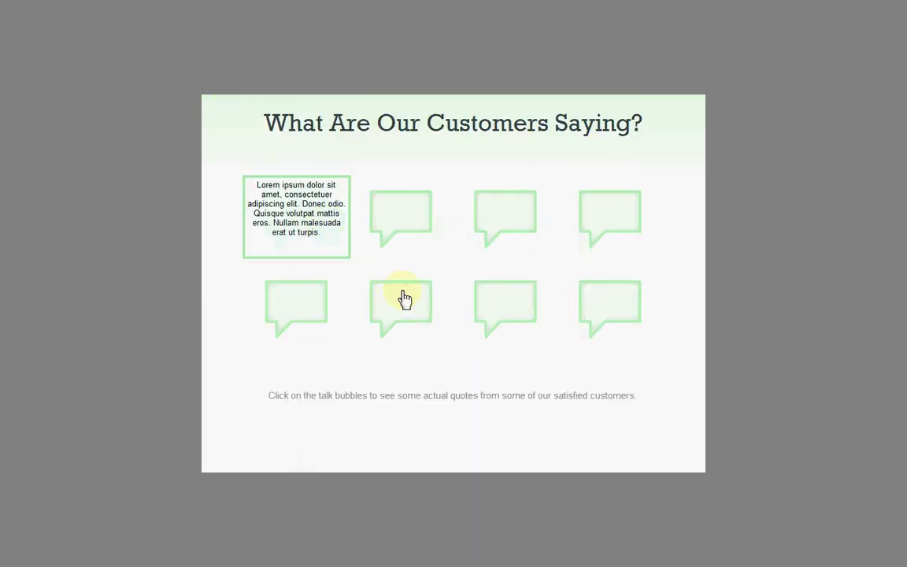
pyautogui.click(403, 300)
pyautogui.click(498, 305)
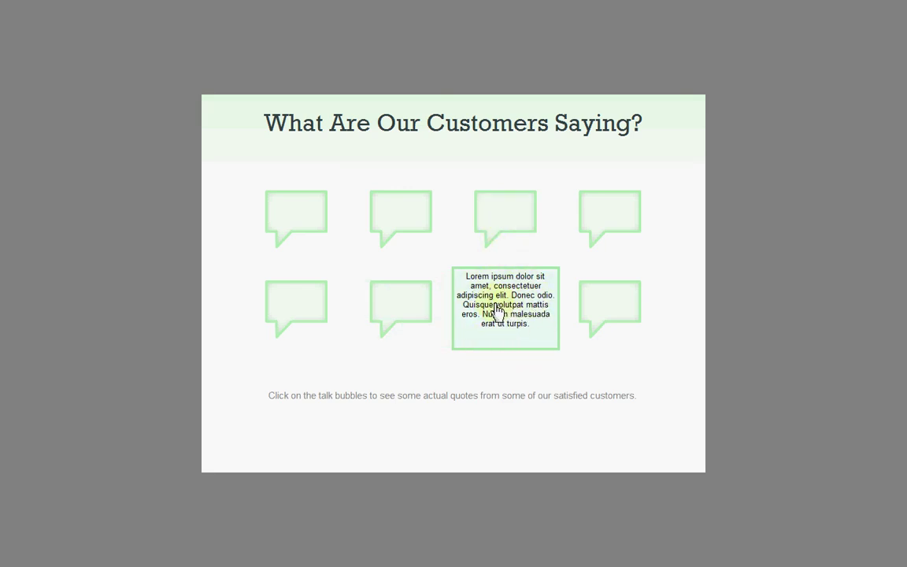
pyautogui.click(498, 310)
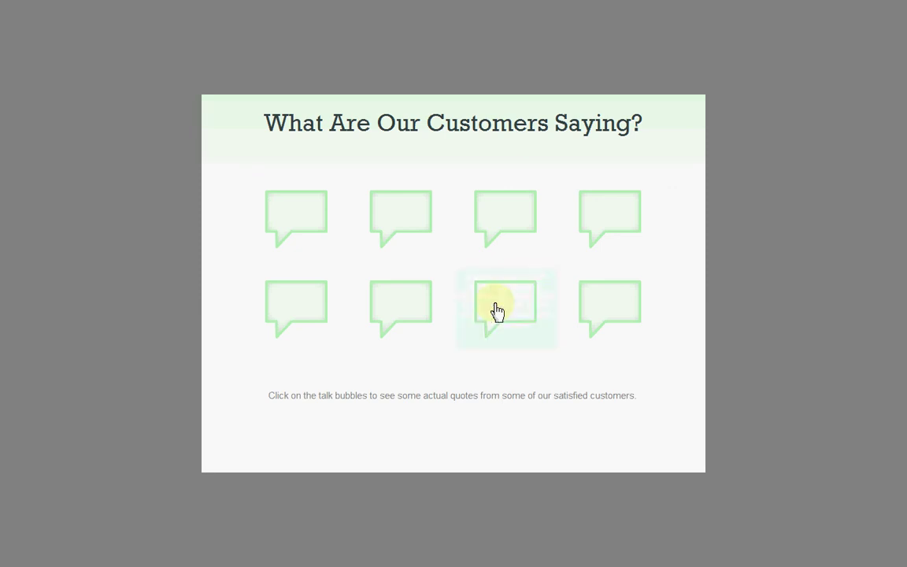
pyautogui.click(497, 309)
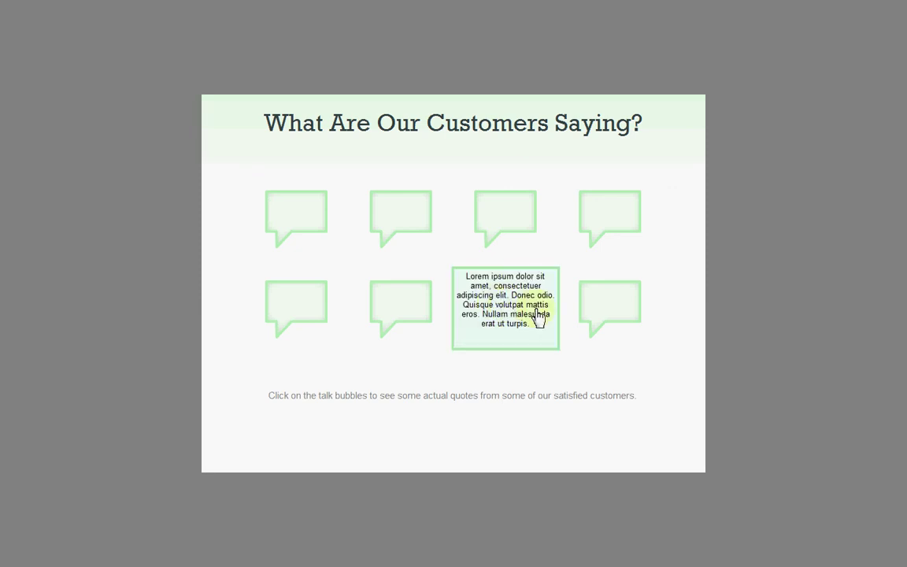
pyautogui.click(511, 316)
pyautogui.click(404, 312)
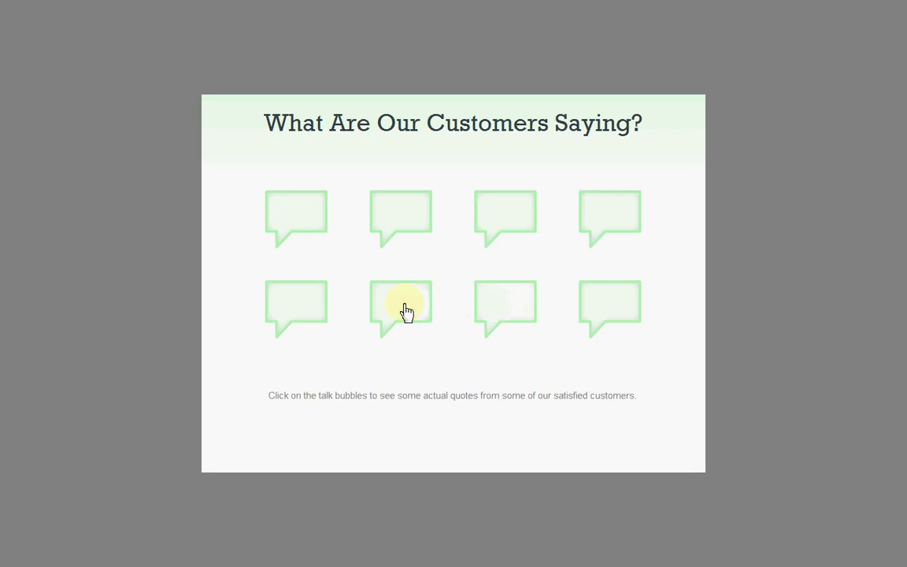
pyautogui.click(390, 312)
pyautogui.click(294, 310)
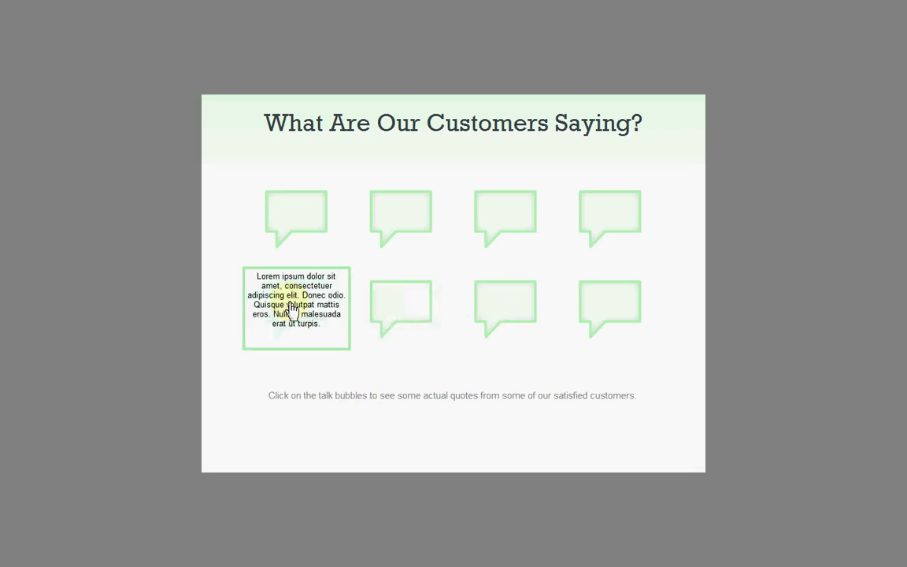
pyautogui.click(291, 309)
pyautogui.click(380, 221)
pyautogui.click(397, 218)
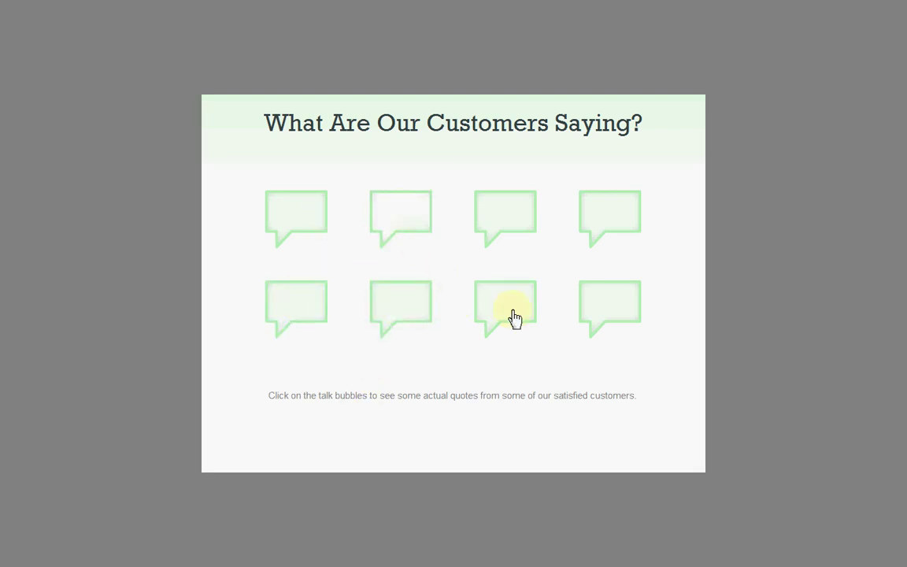
pyautogui.click(612, 241)
pyautogui.click(374, 201)
pyautogui.click(403, 309)
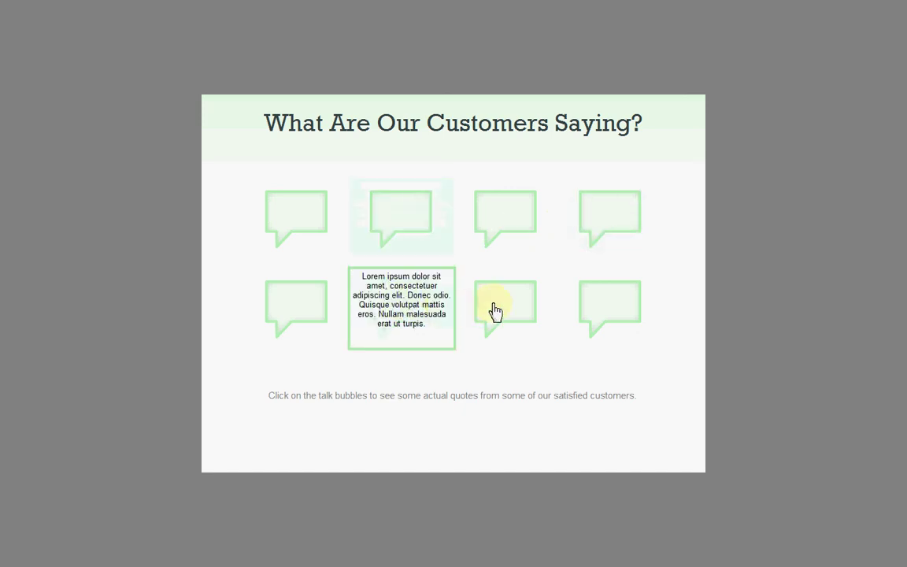
pyautogui.click(494, 311)
pyautogui.click(472, 213)
pyautogui.click(390, 295)
pyautogui.click(370, 213)
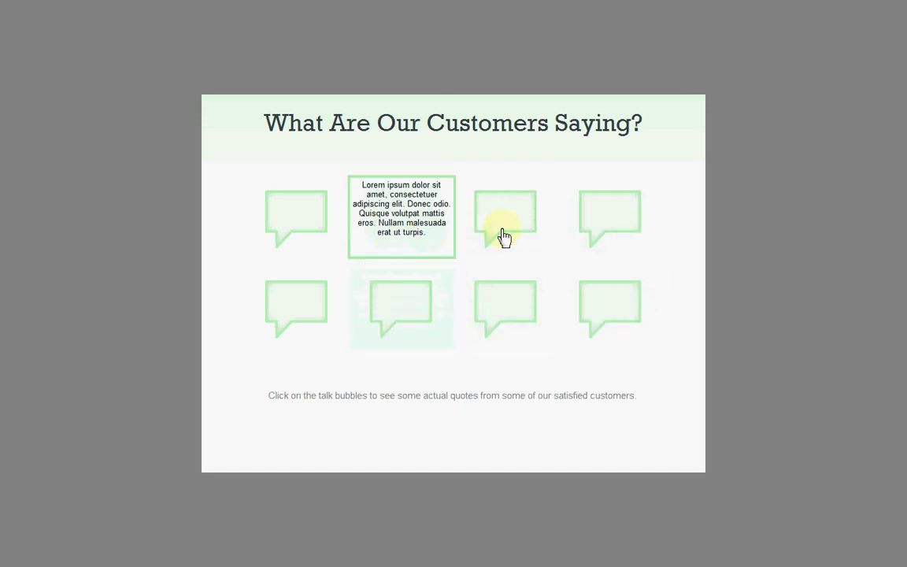
pyautogui.click(488, 224)
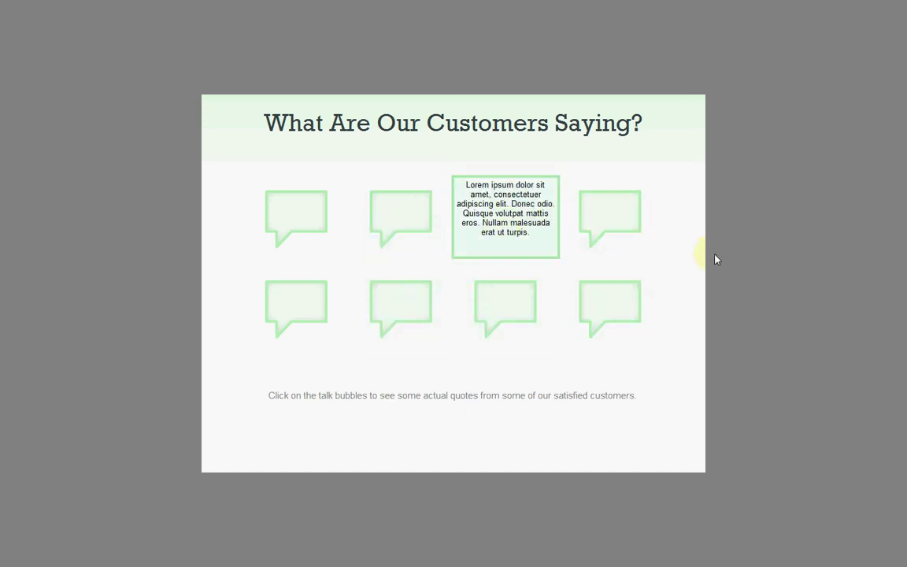